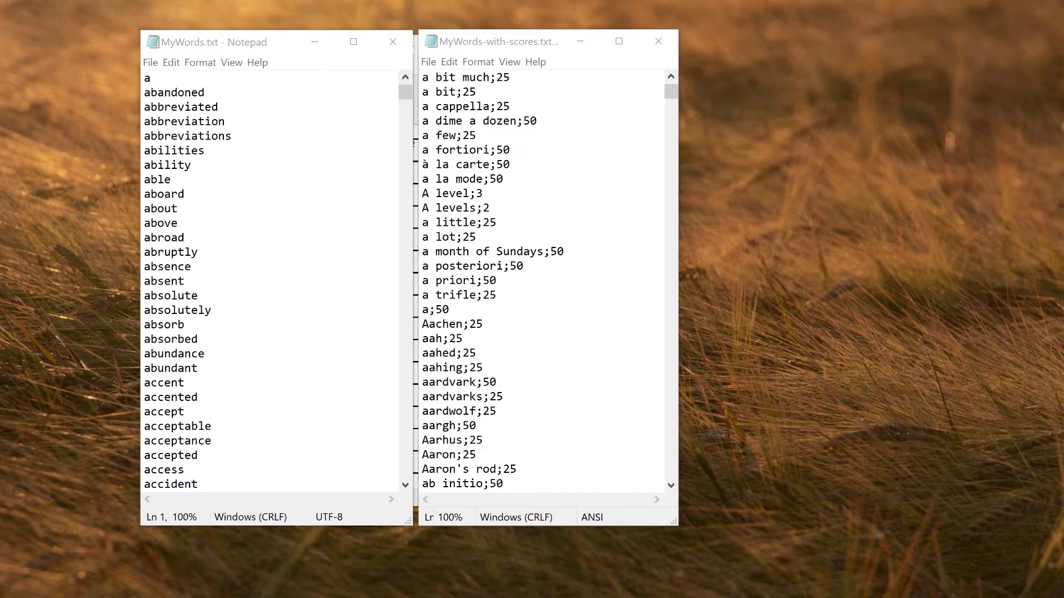
Close the MyWords-with-scores and MyWords.txt Notepad windows, leaving the empty grid showing
left_click(206, 46)
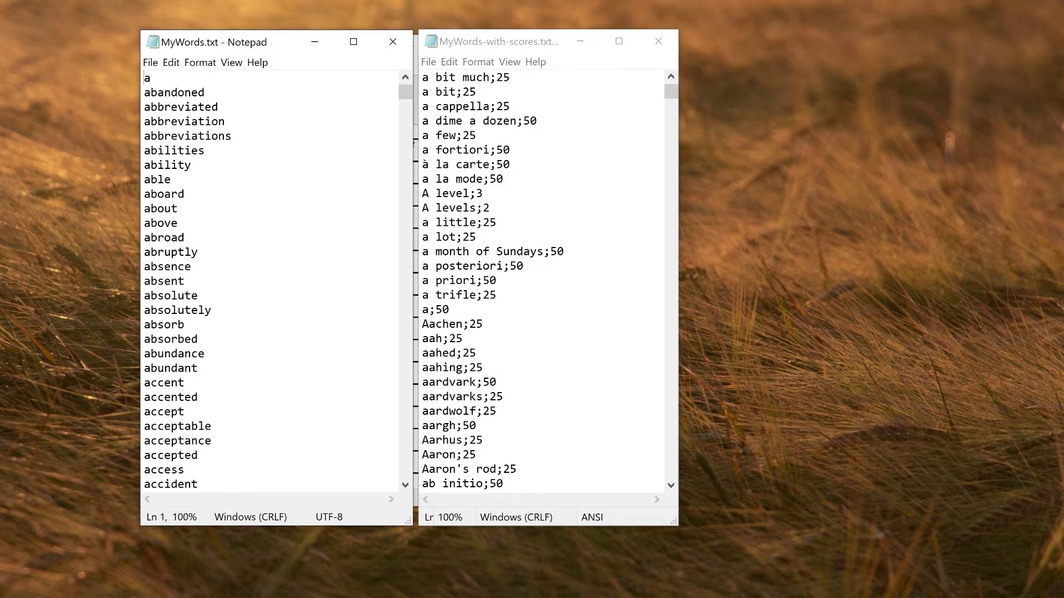
left_click(7, 293)
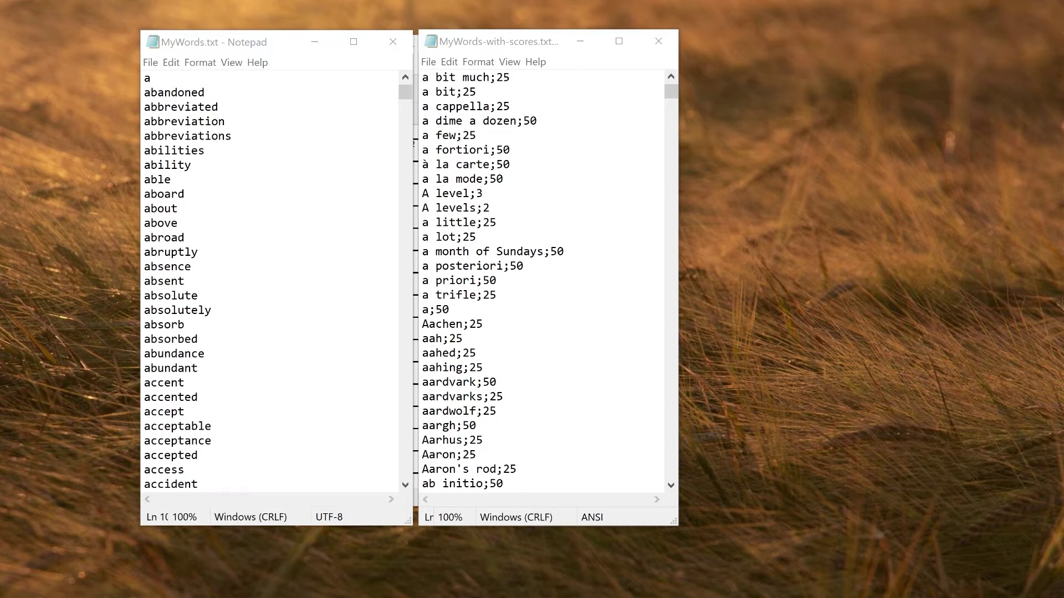
left_click(658, 41)
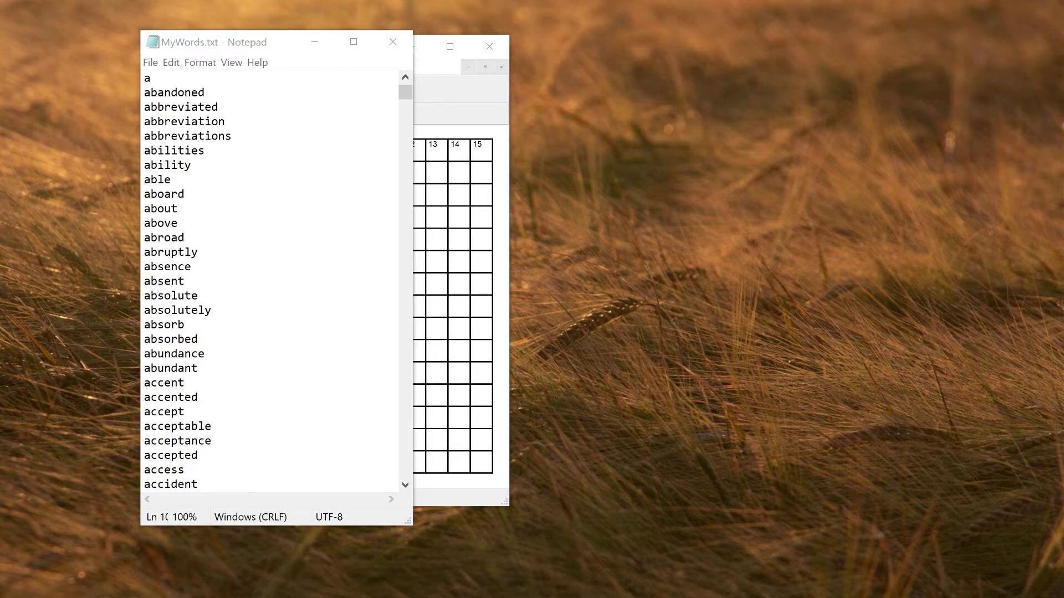
left_click(393, 42)
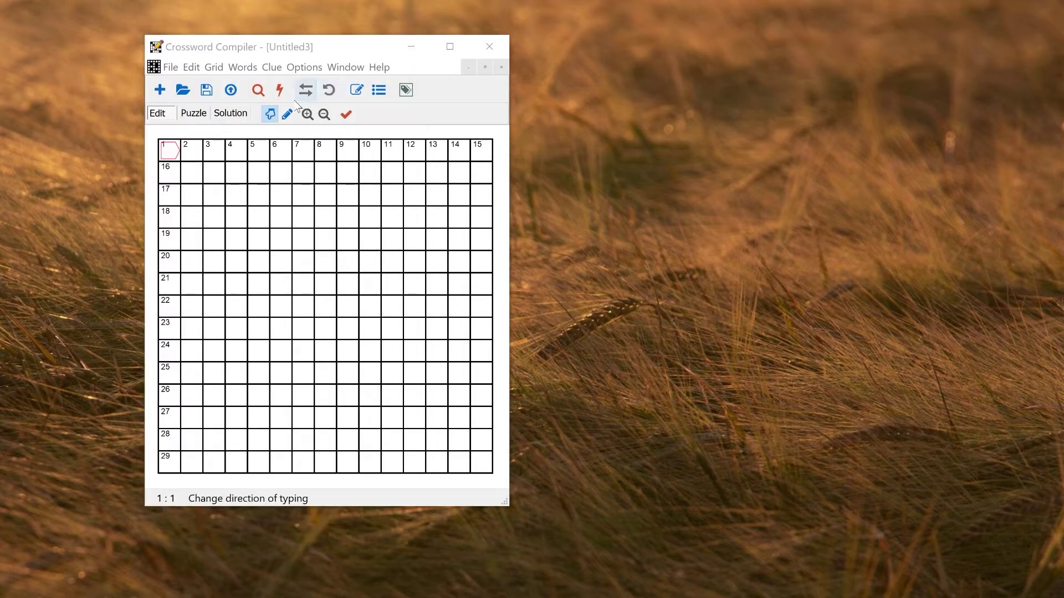
Start a new freeform vocabulary puzzle with a 15 x 15 grid
left_click(160, 90)
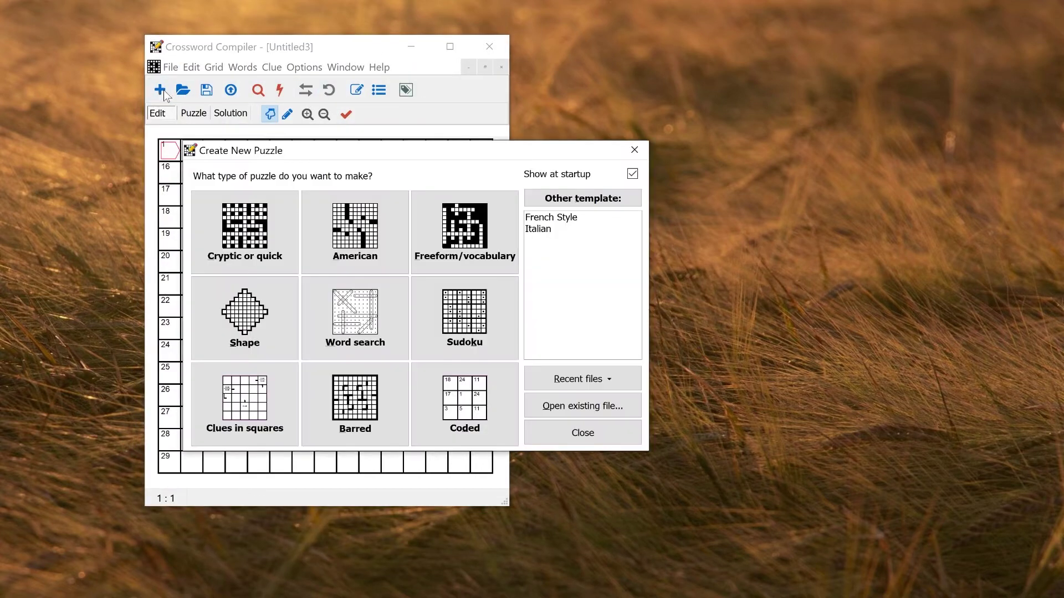
left_click(424, 219)
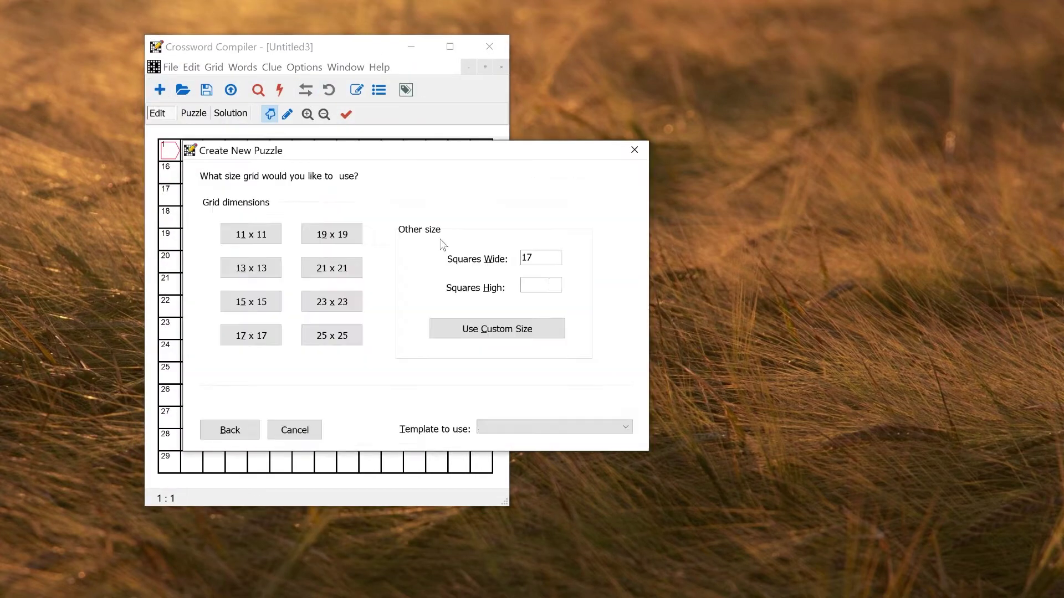
left_click(258, 304)
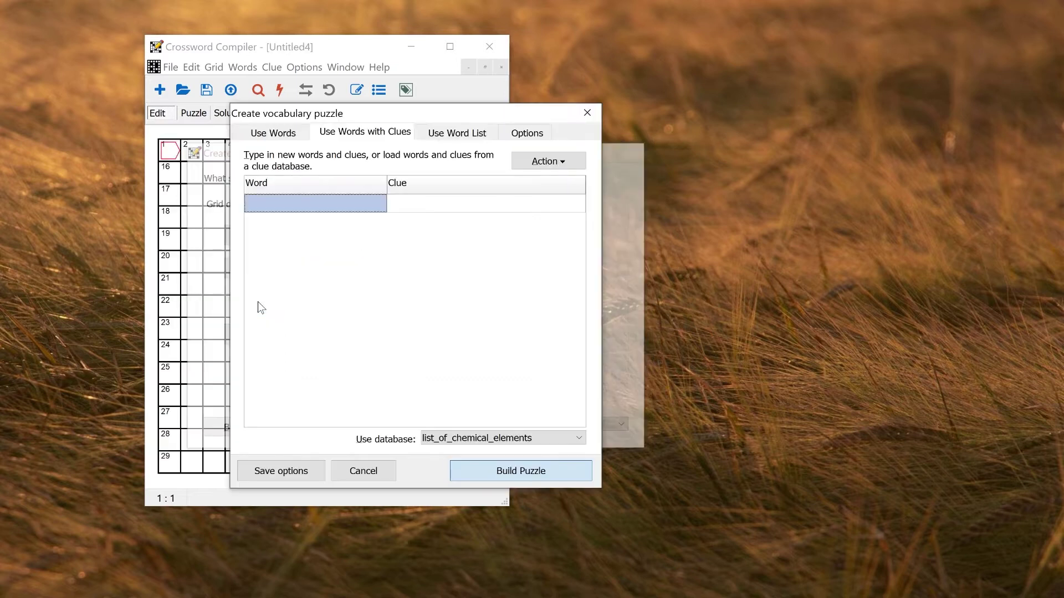
Load MyWords.txt as plain words to use, then cancel the vocabulary puzzle setup
left_click(279, 136)
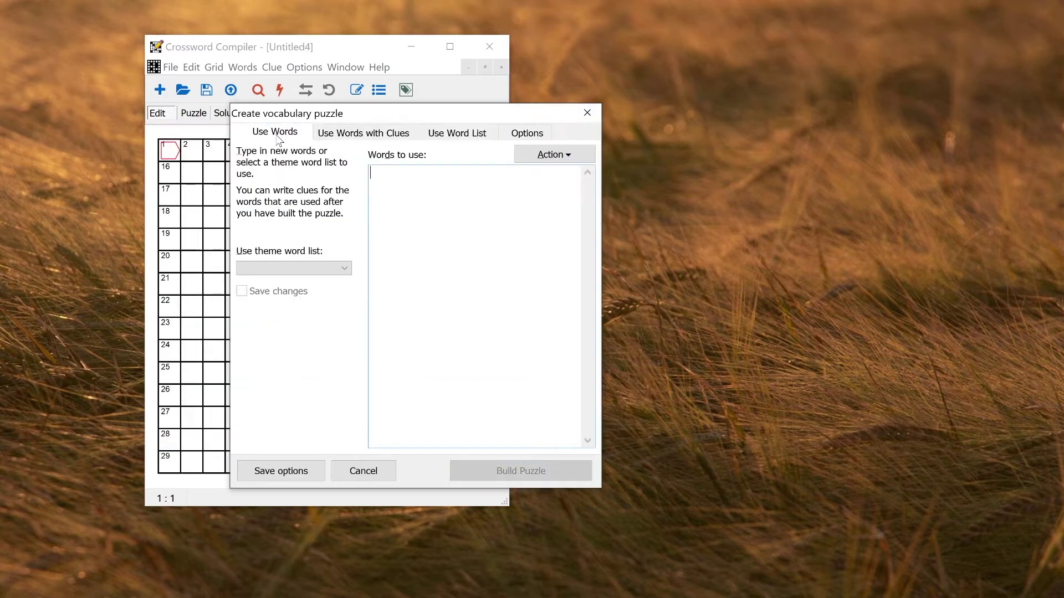
left_click(548, 156)
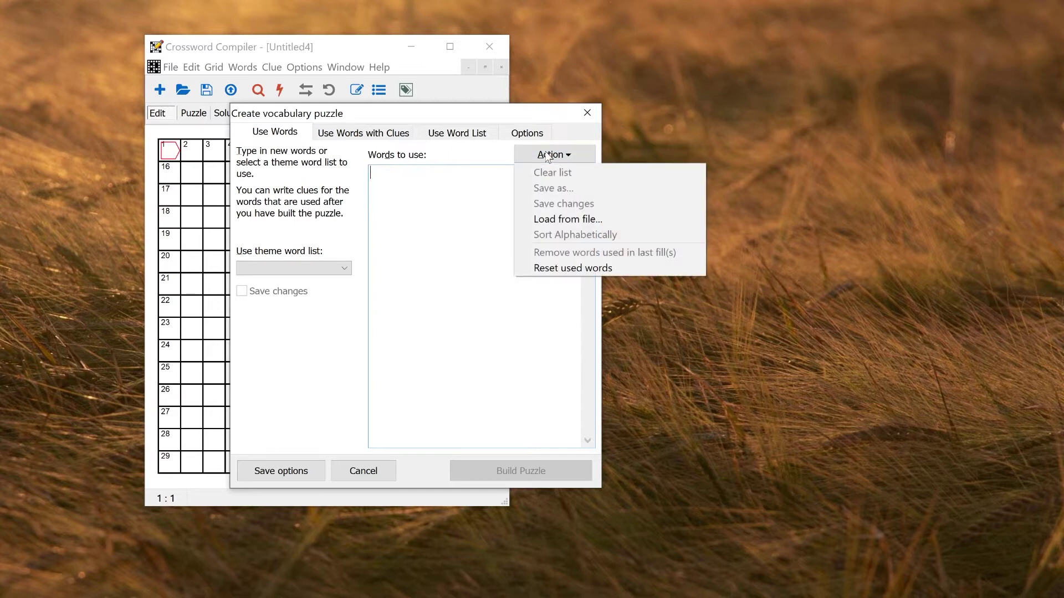
left_click(554, 219)
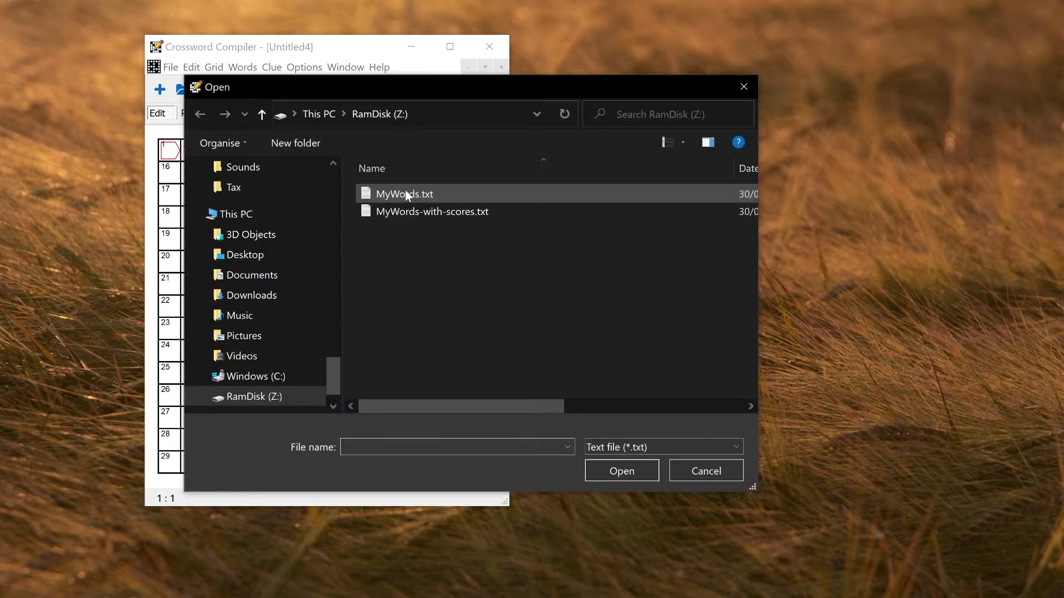
double_click(404, 191)
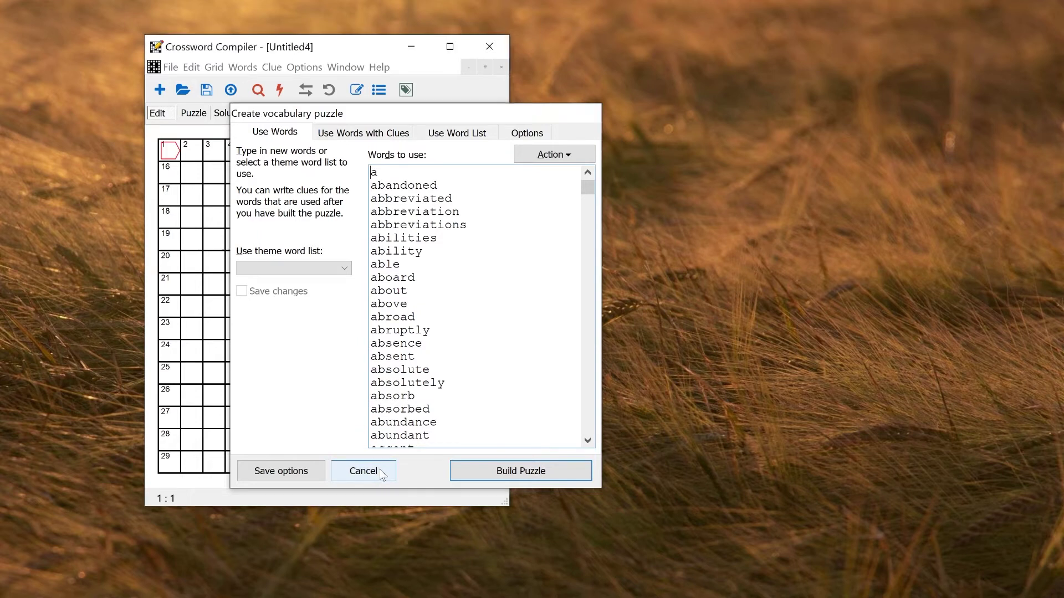
left_click(381, 474)
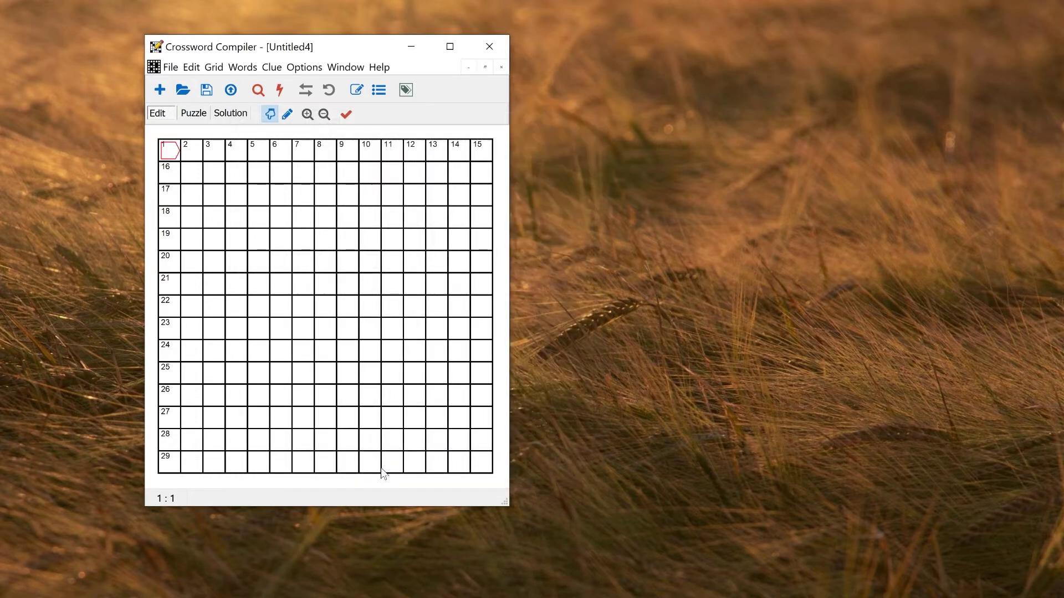
left_click(243, 69)
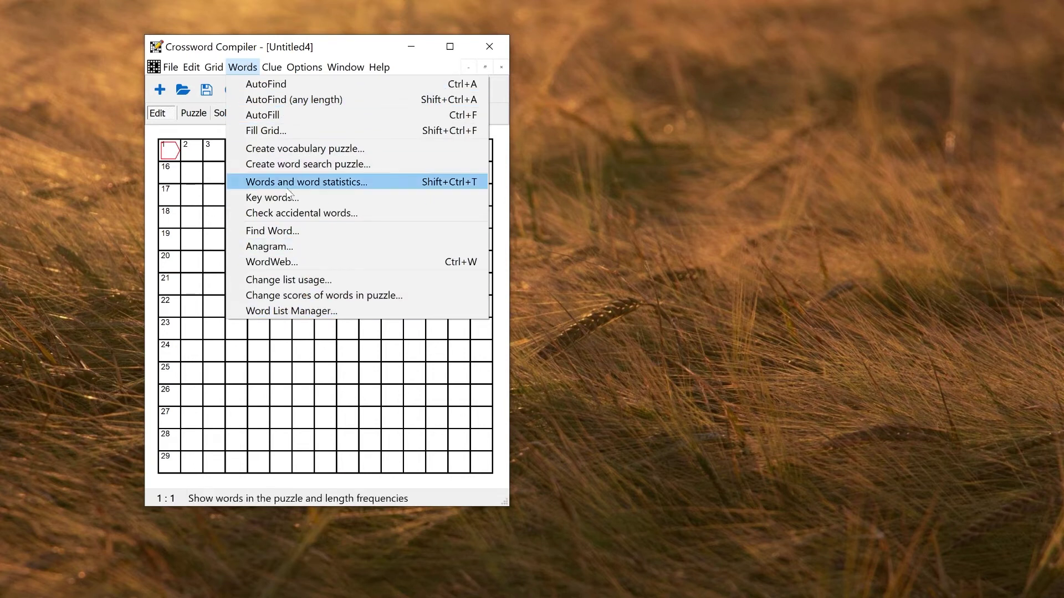
In the Word List Manager, convert the plain text file MyWords.txt
left_click(297, 310)
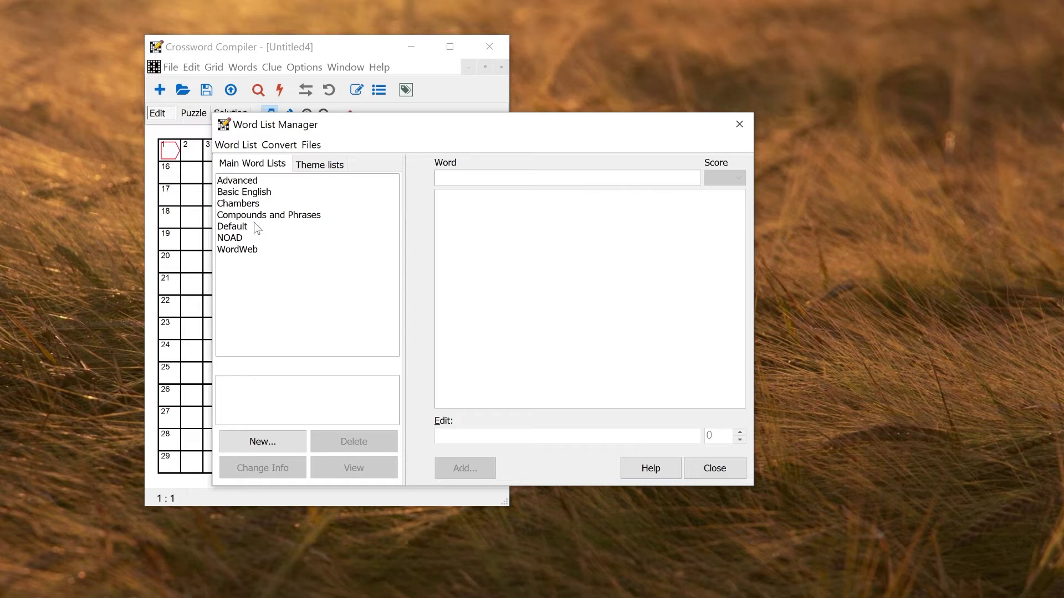
left_click(285, 147)
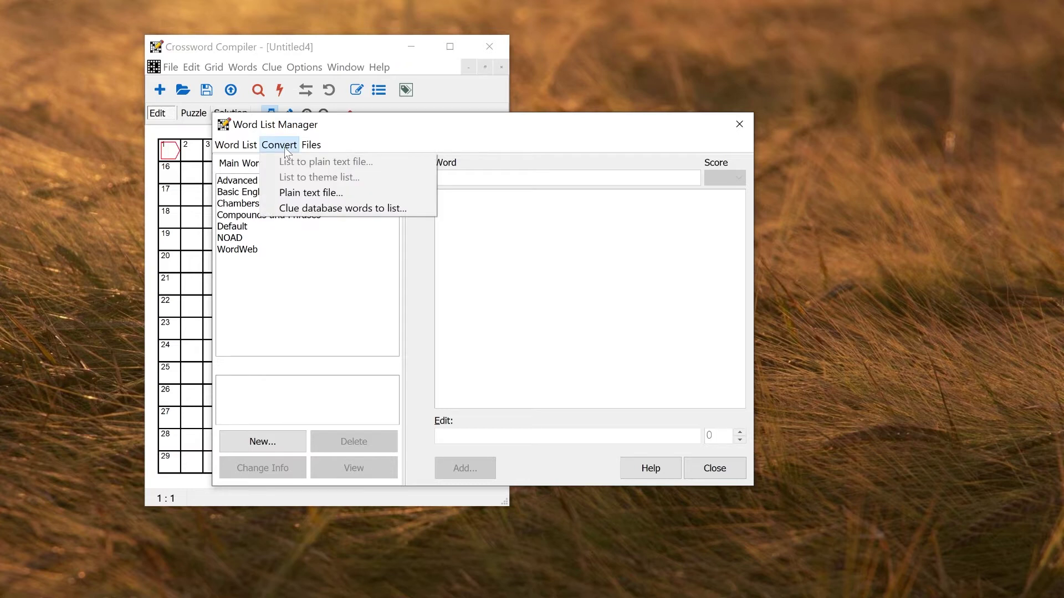
left_click(300, 193)
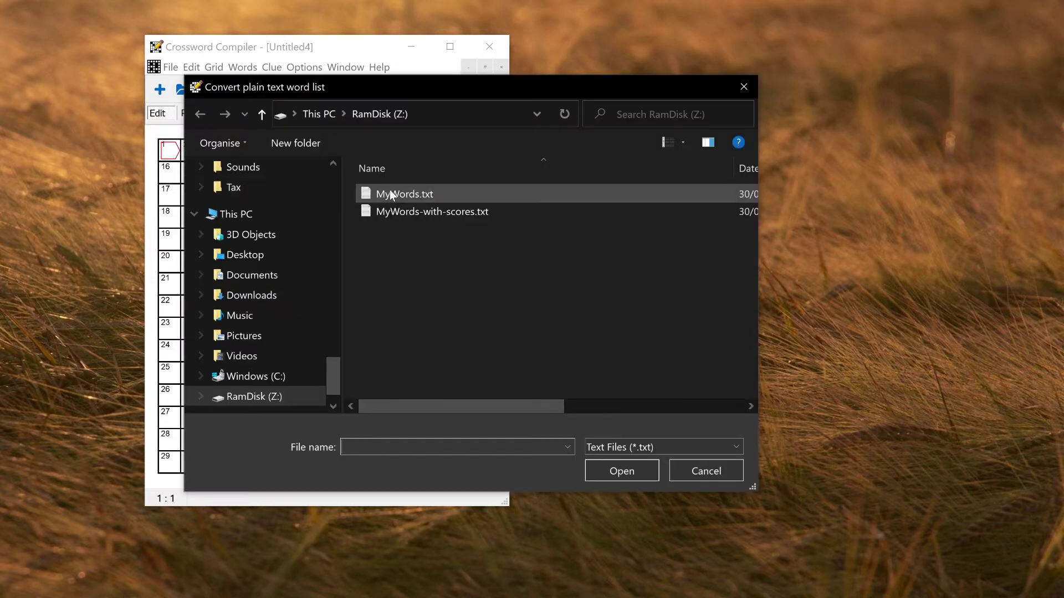
left_click(390, 191)
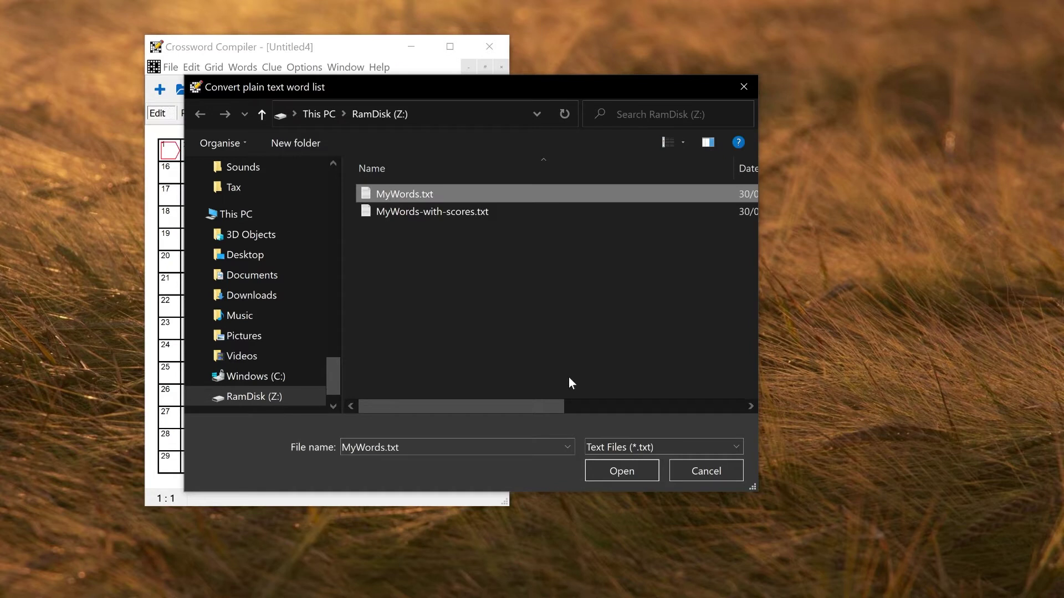
left_click(619, 464)
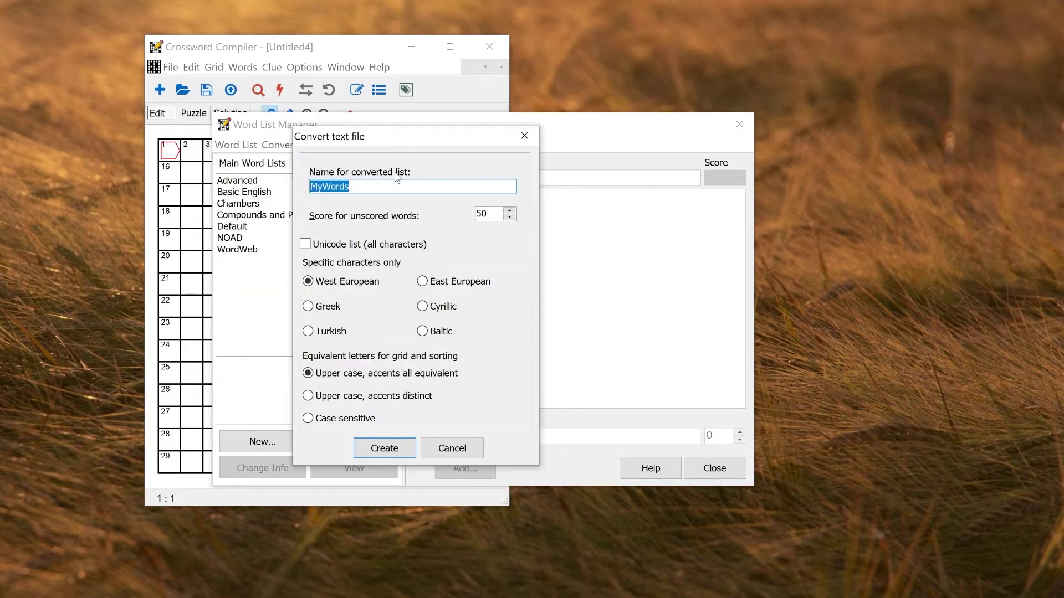
Name the converted list 'My Word List', keep score 50 for unscored words, and create it
key("End")
key("BackSpace")
key("End")
type("List")
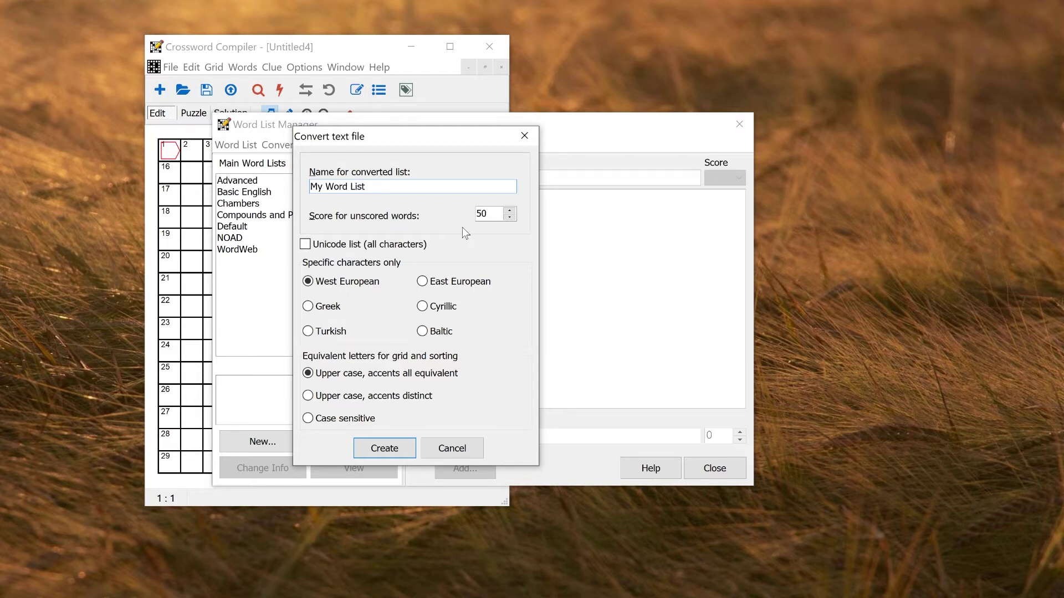
key("Tab")
left_click(395, 447)
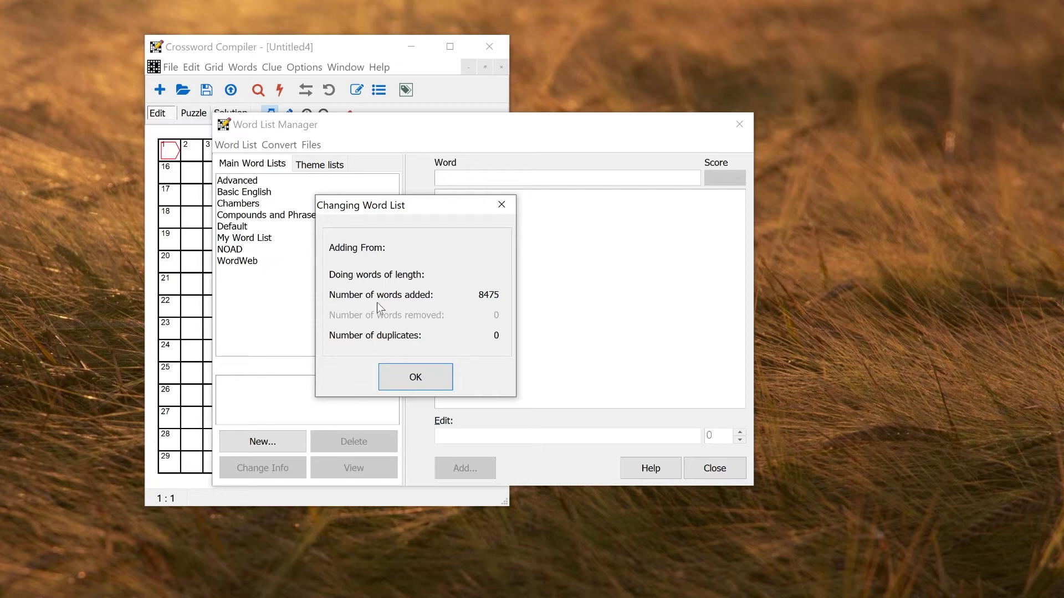
Acknowledge the 8475-words-added summary and close the Word List Manager
left_click(426, 377)
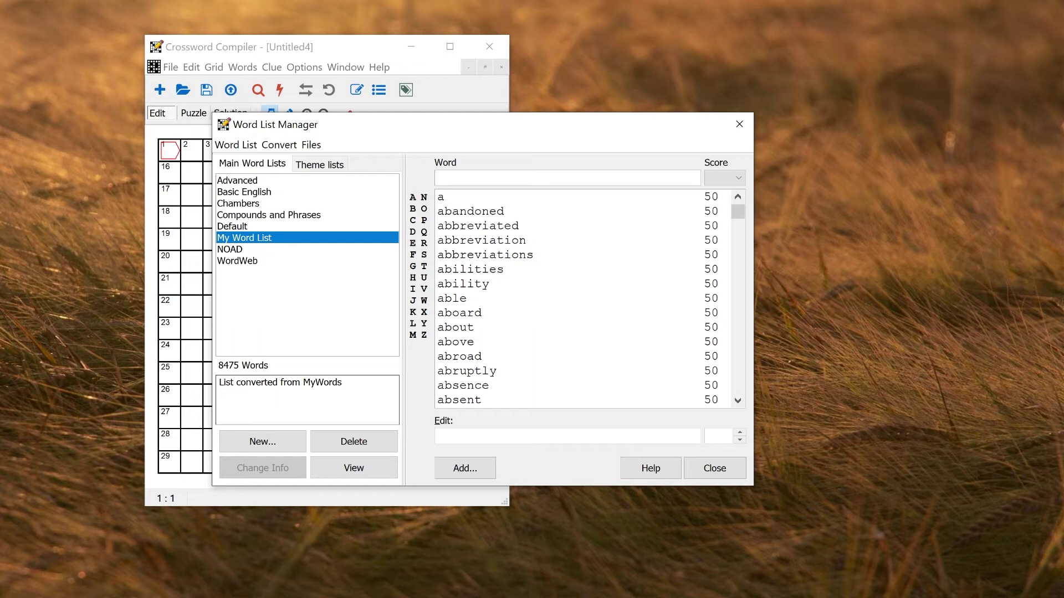
left_click_drag(226, 383, 342, 382)
left_click(342, 382)
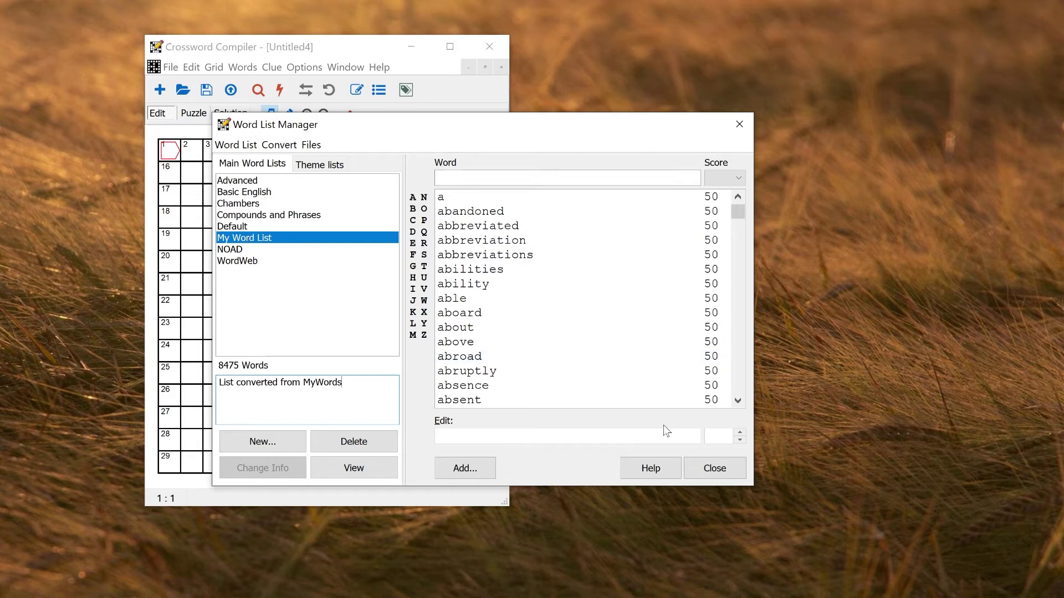
left_click(718, 468)
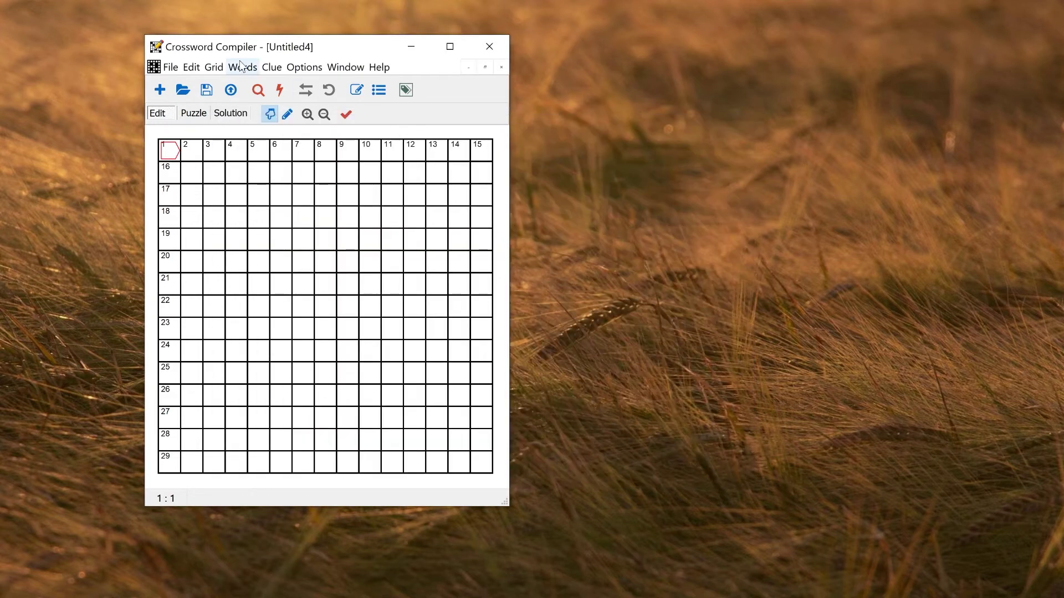
left_click(243, 67)
left_click(268, 130)
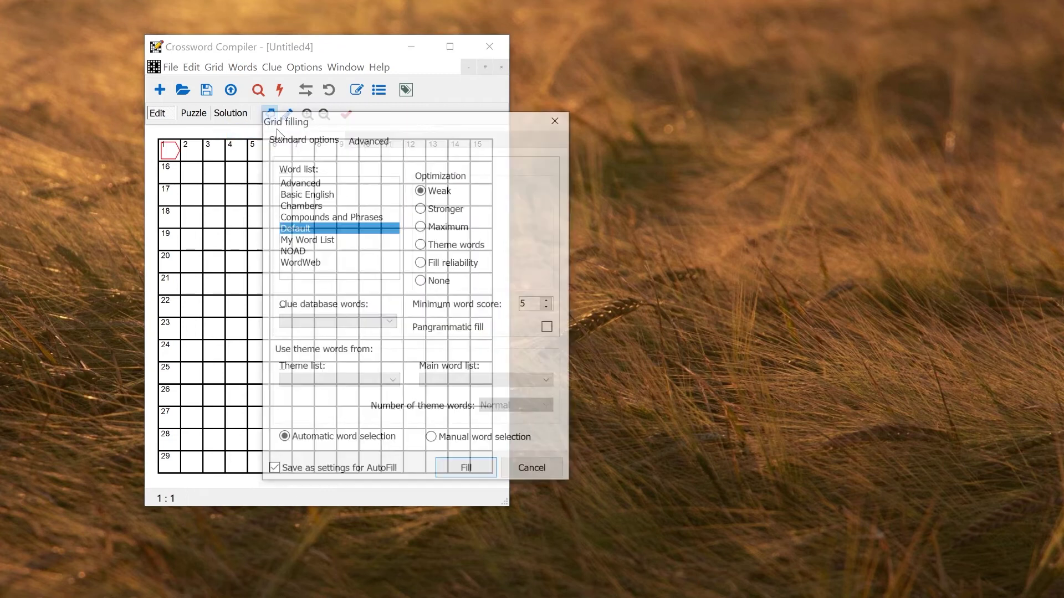
left_click(322, 240)
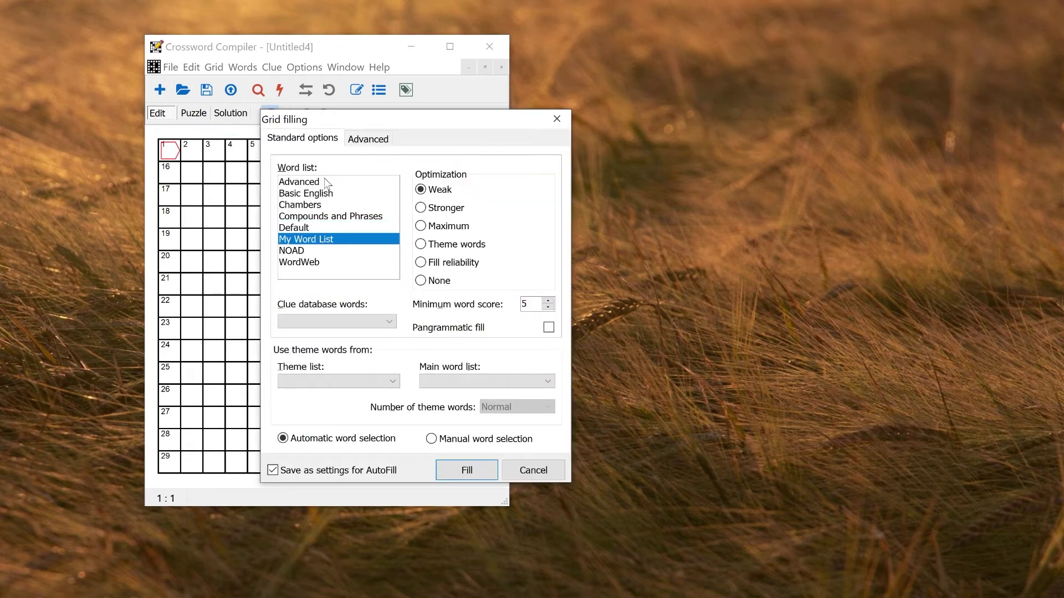
left_click(553, 120)
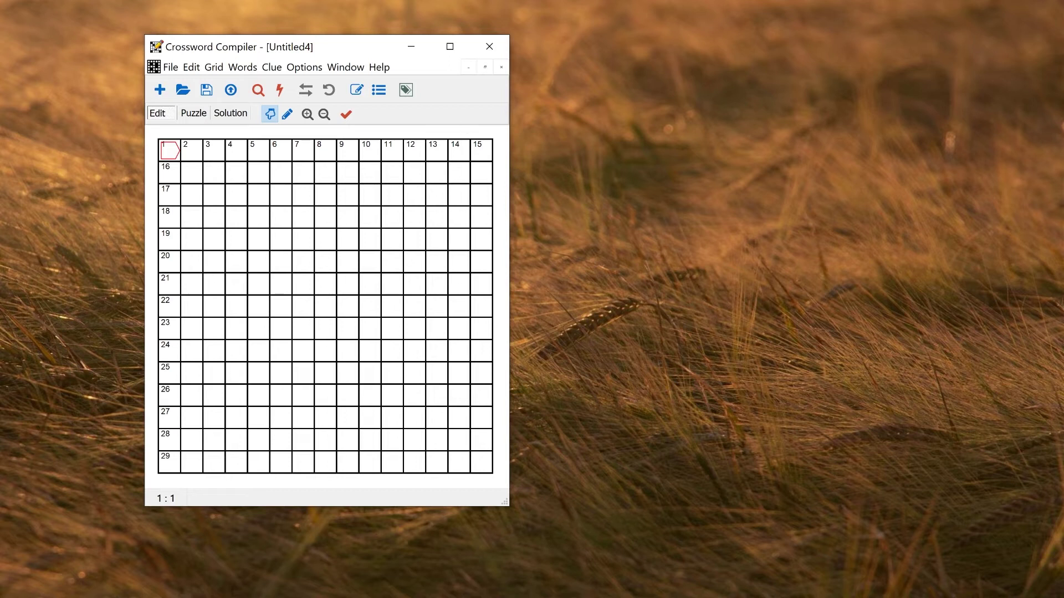
left_click(470, 597)
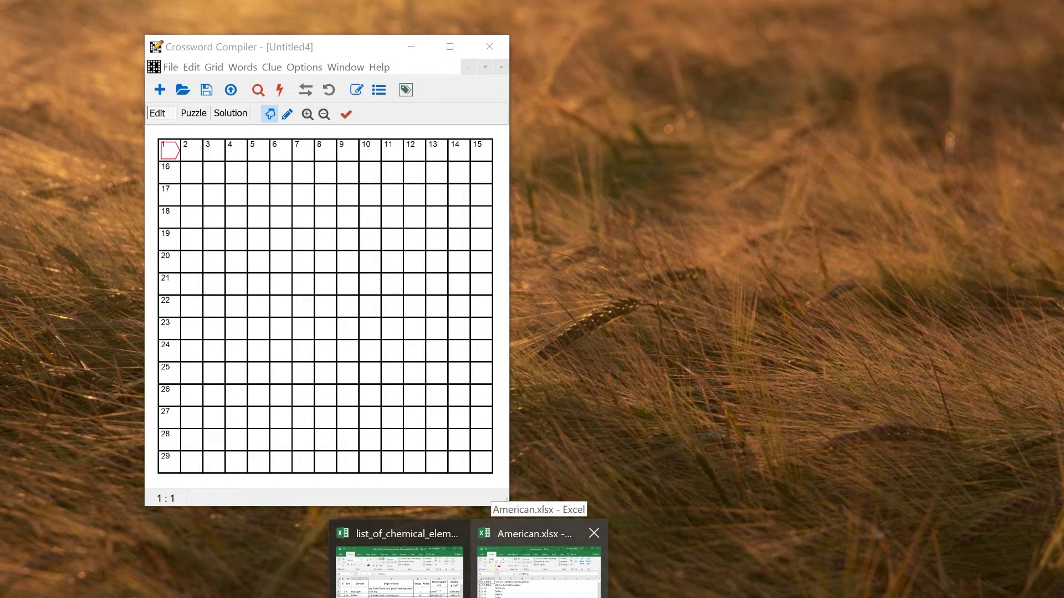
Switch Excel to the American.xlsx words-and-clues workbook
left_click(539, 568)
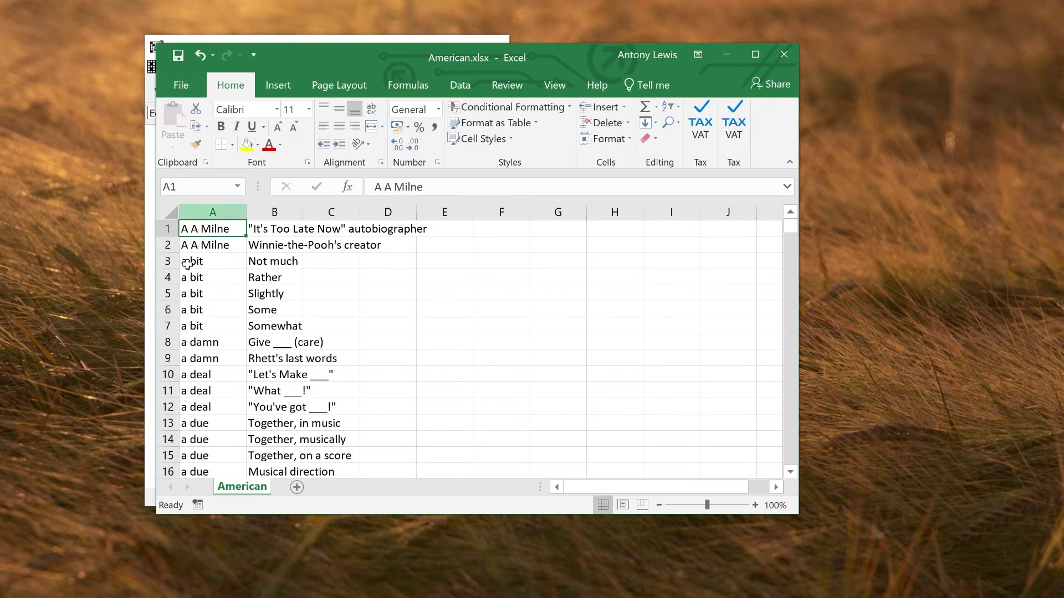
Save the workbook as CSV (Comma delimited), replacing American.csv, and close Excel
left_click(184, 90)
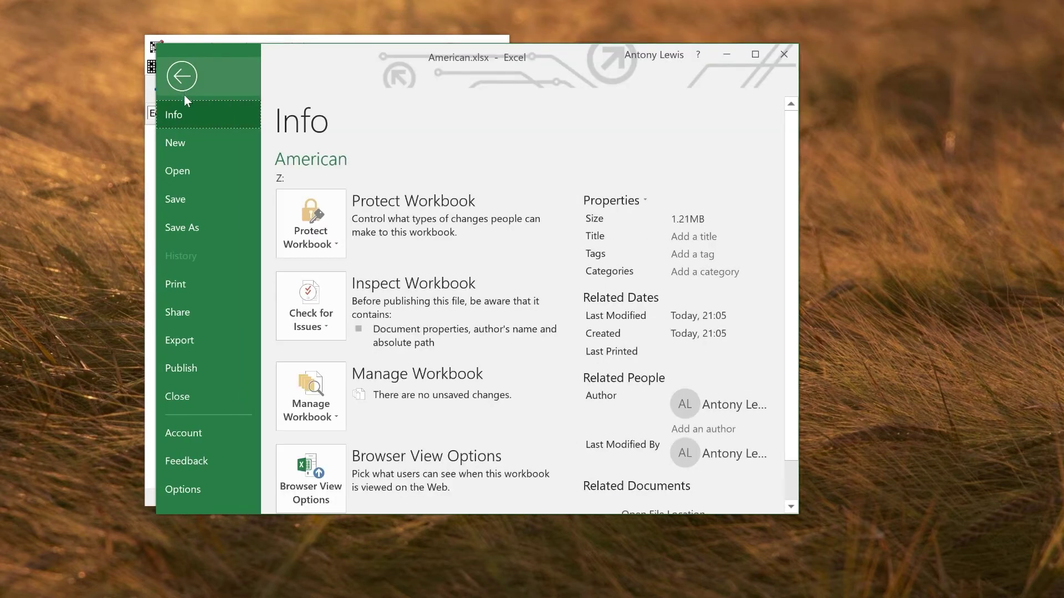
left_click(197, 335)
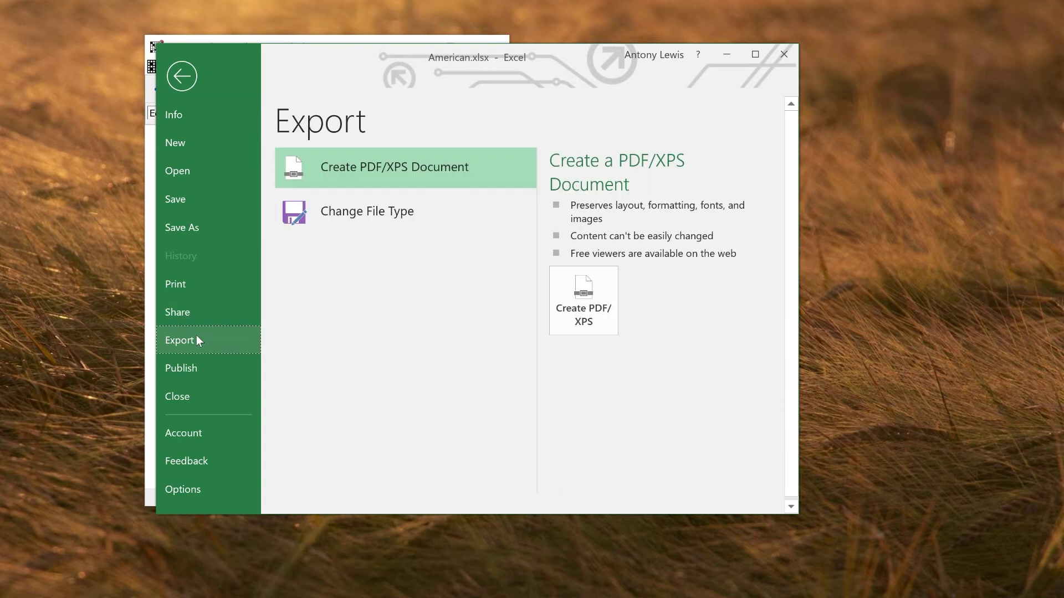
left_click(366, 209)
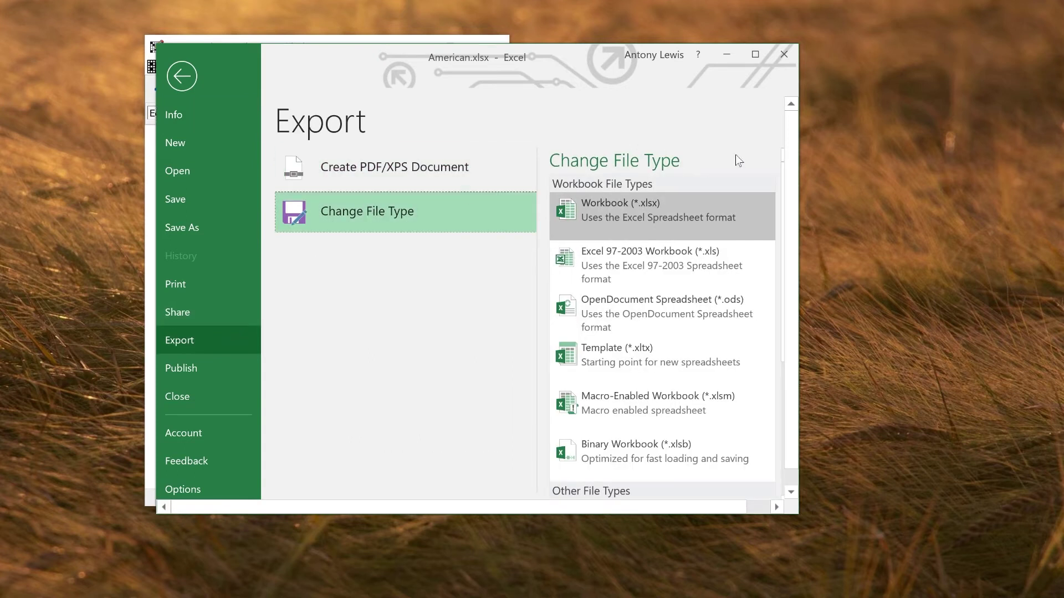
scroll(737, 201, "down", 1)
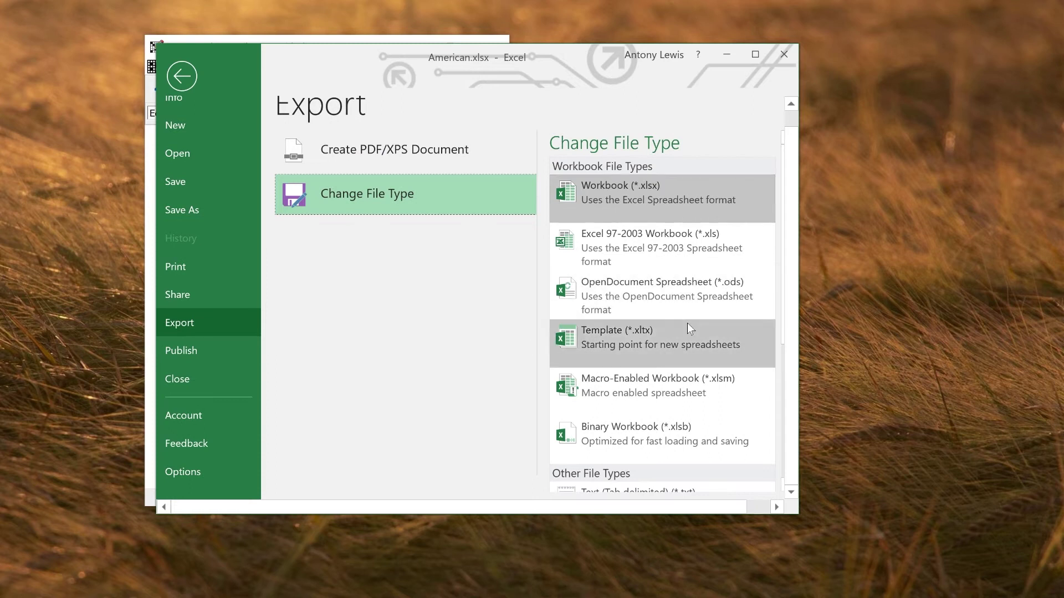
key("shift+Tab")
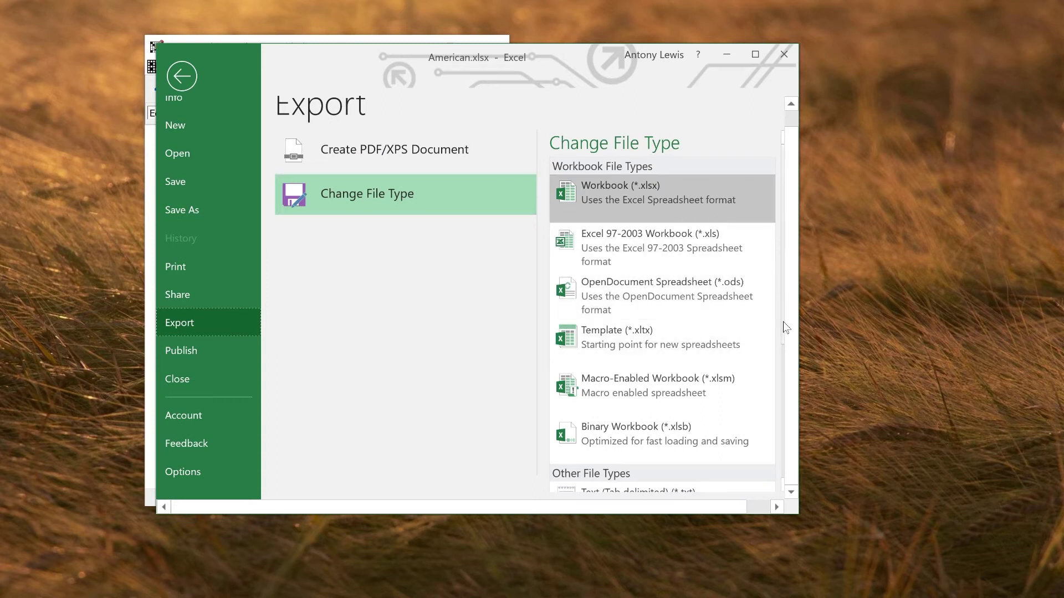
scroll(783, 321, "down", 5)
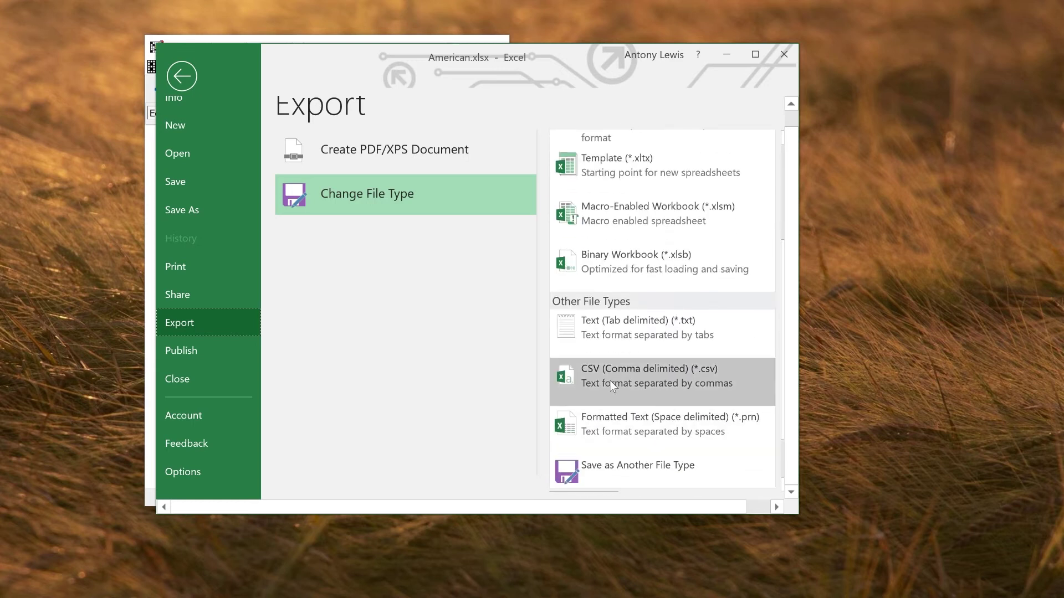
left_click(683, 372)
double_click(682, 373)
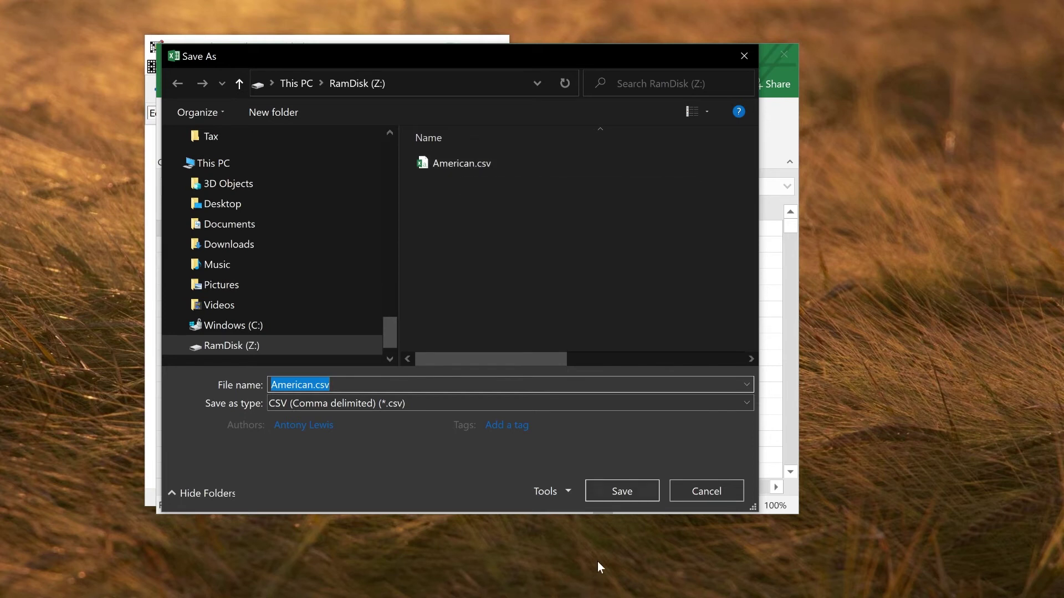
left_click(611, 498)
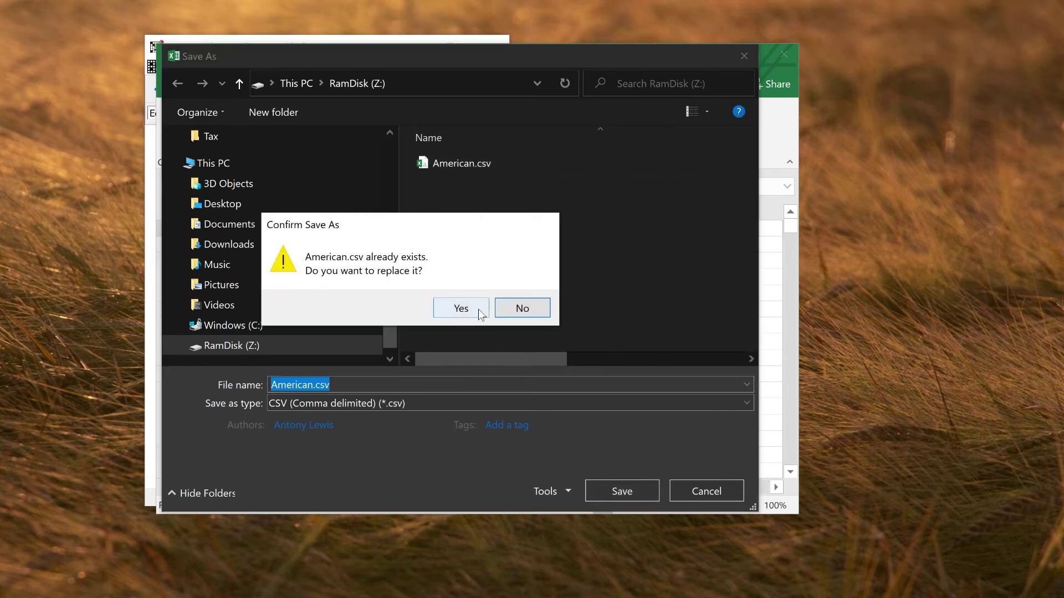
left_click(461, 309)
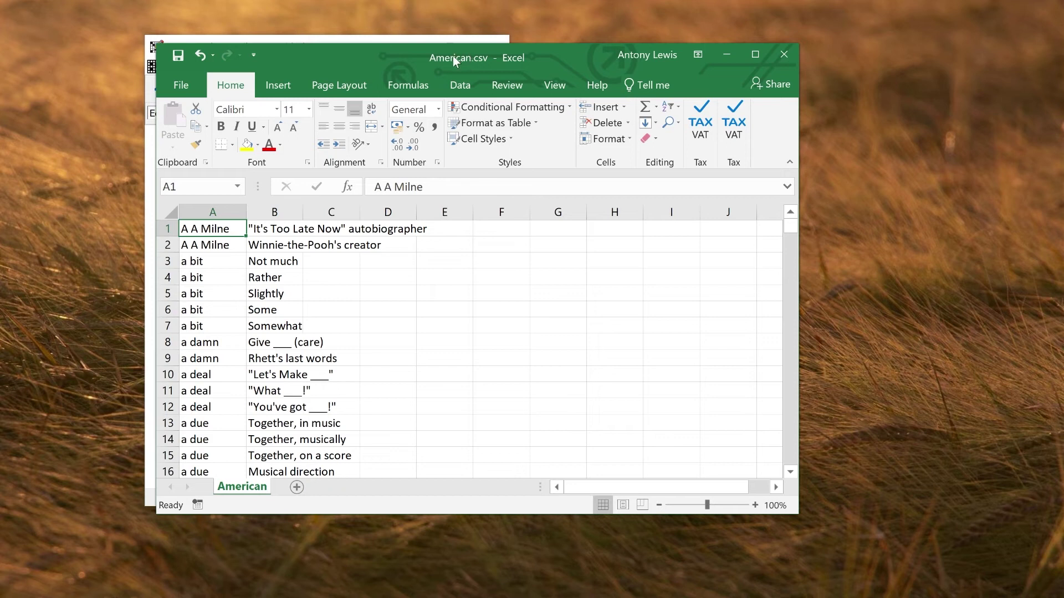
left_click(777, 58)
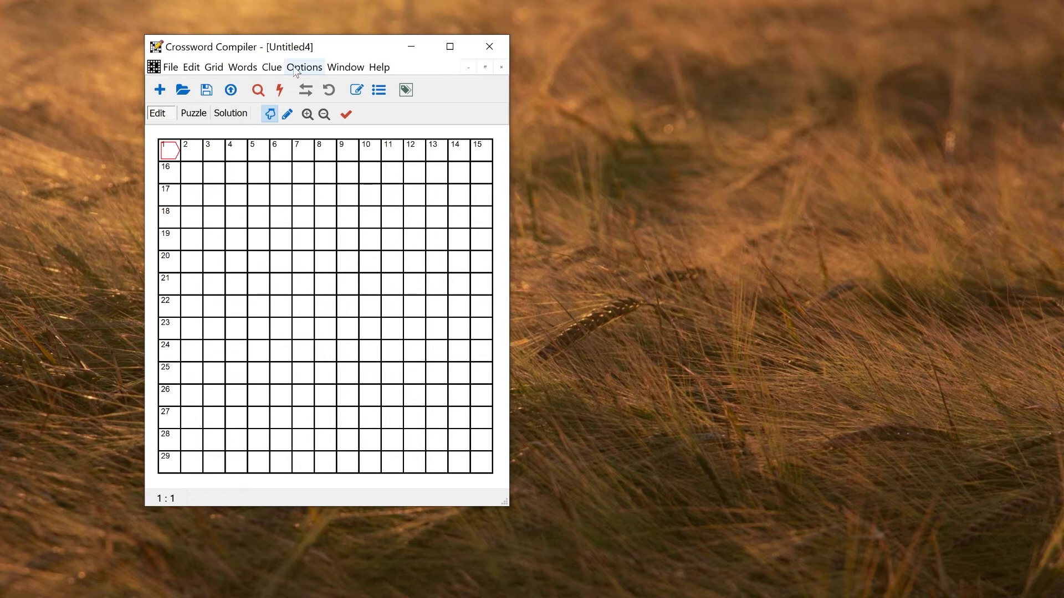
Select the American database in the clue Database manager and begin Open/Convert
left_click(274, 68)
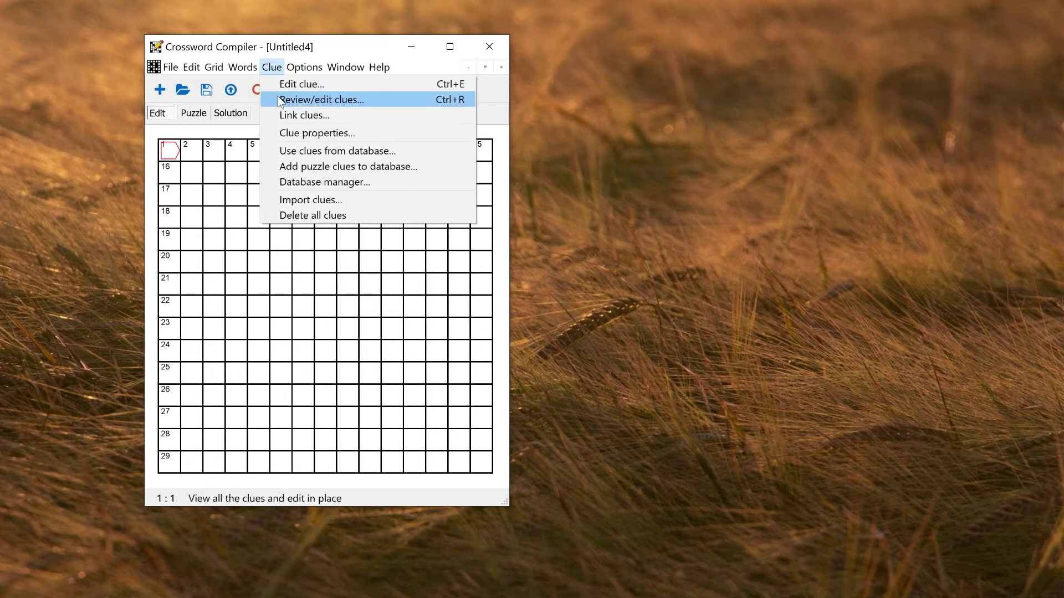
left_click(300, 184)
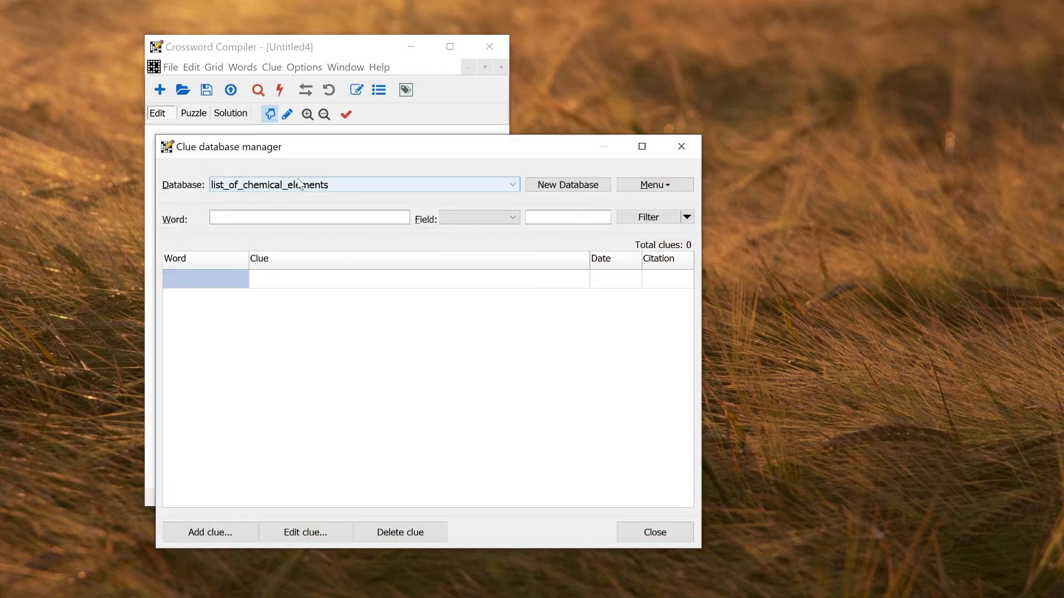
left_click(300, 187)
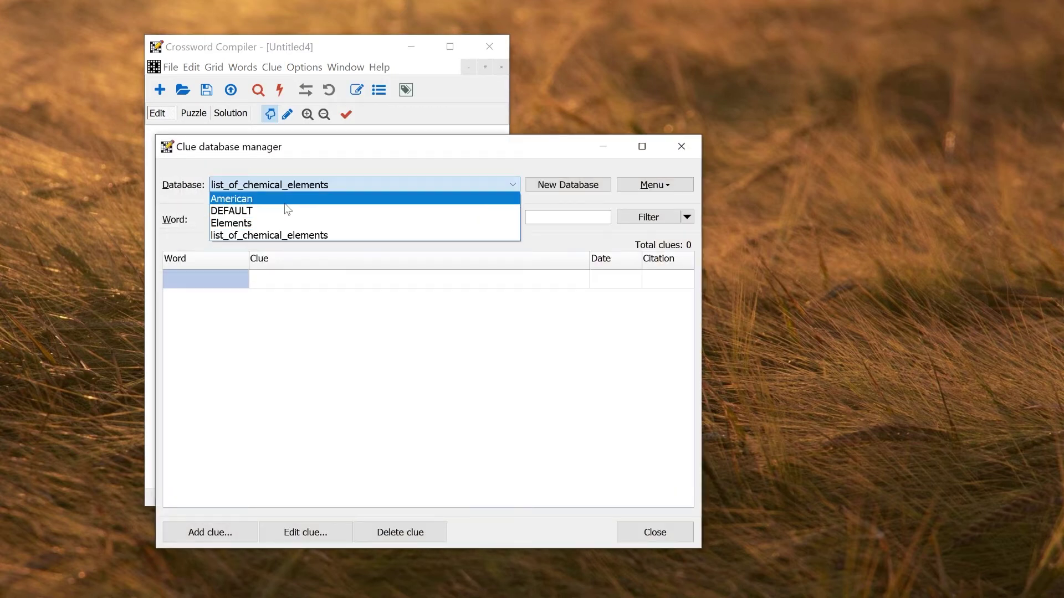
left_click(284, 201)
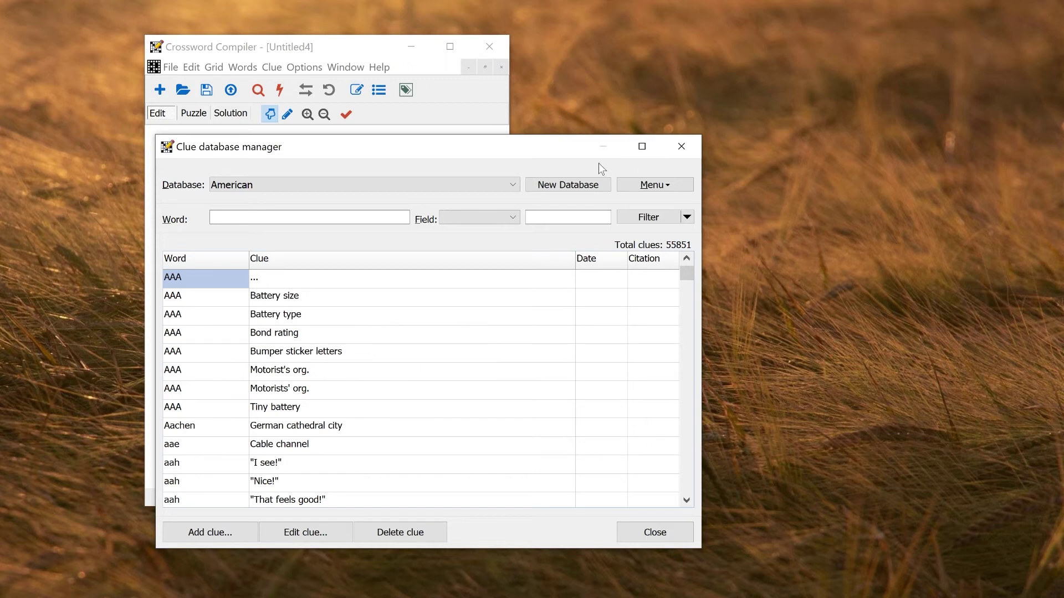
left_click(662, 189)
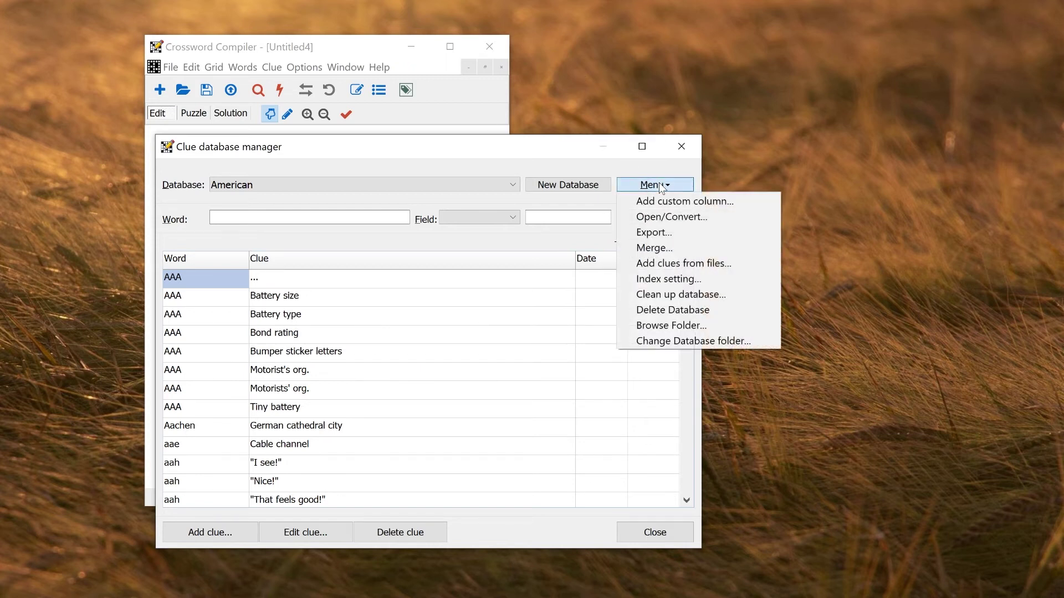
left_click(661, 218)
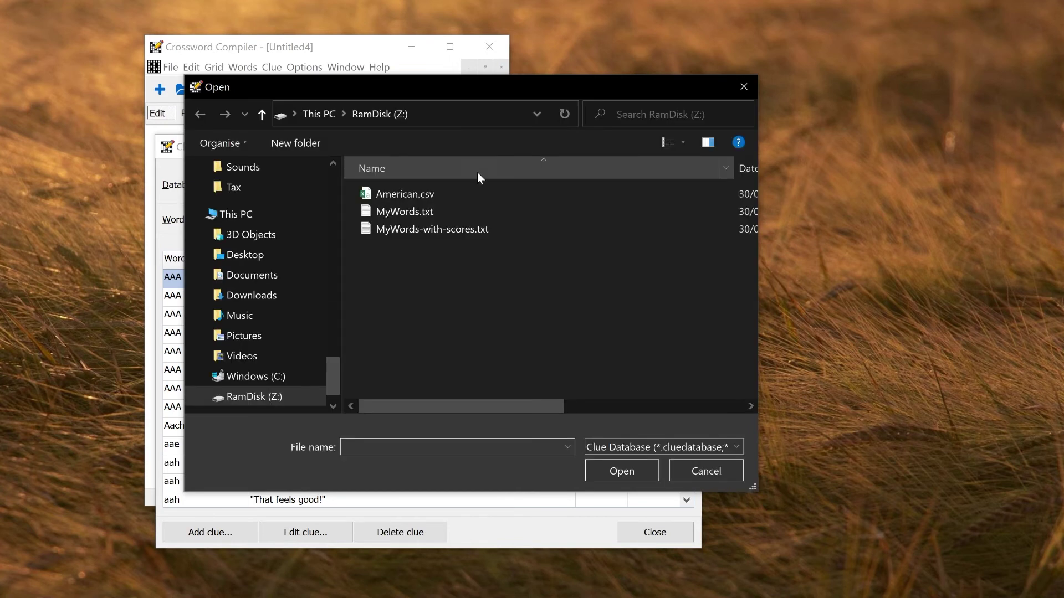
Preview American.csv in the import dialog, cancel, and close the clue database manager
left_click(425, 193)
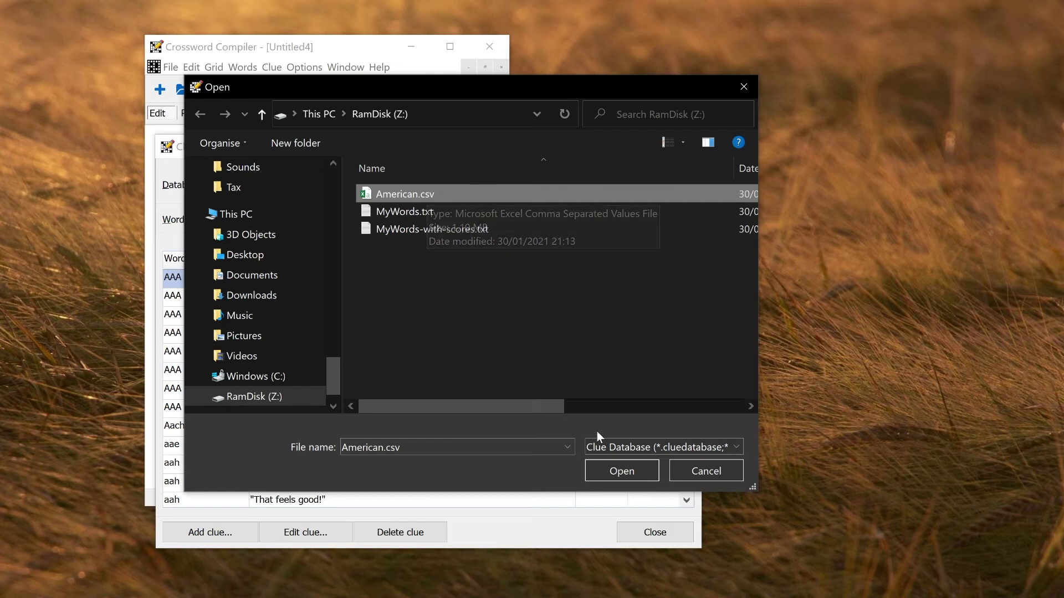
left_click(633, 469)
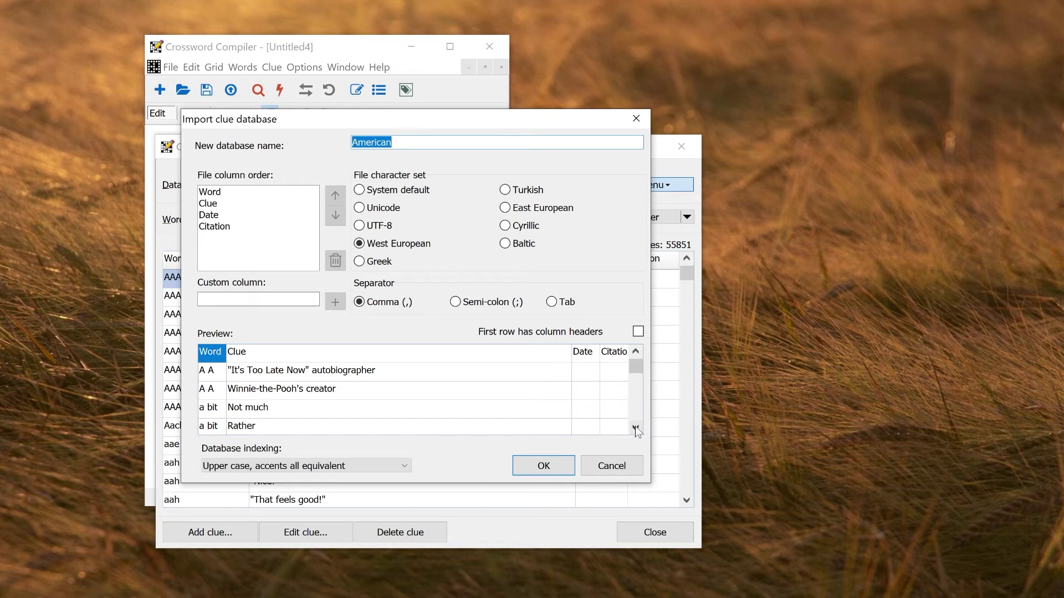
left_click(625, 464)
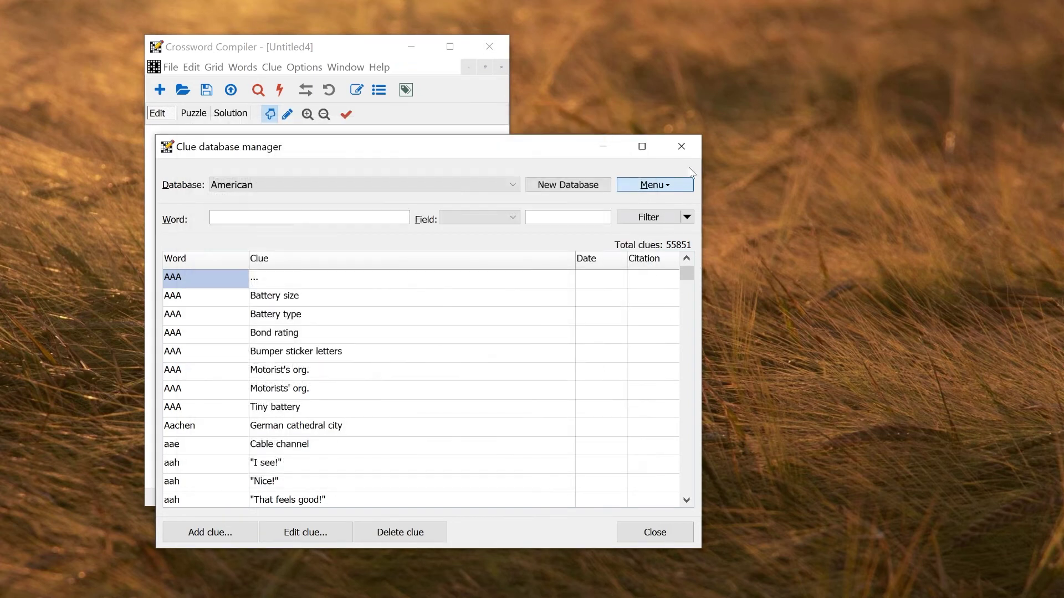
left_click(679, 149)
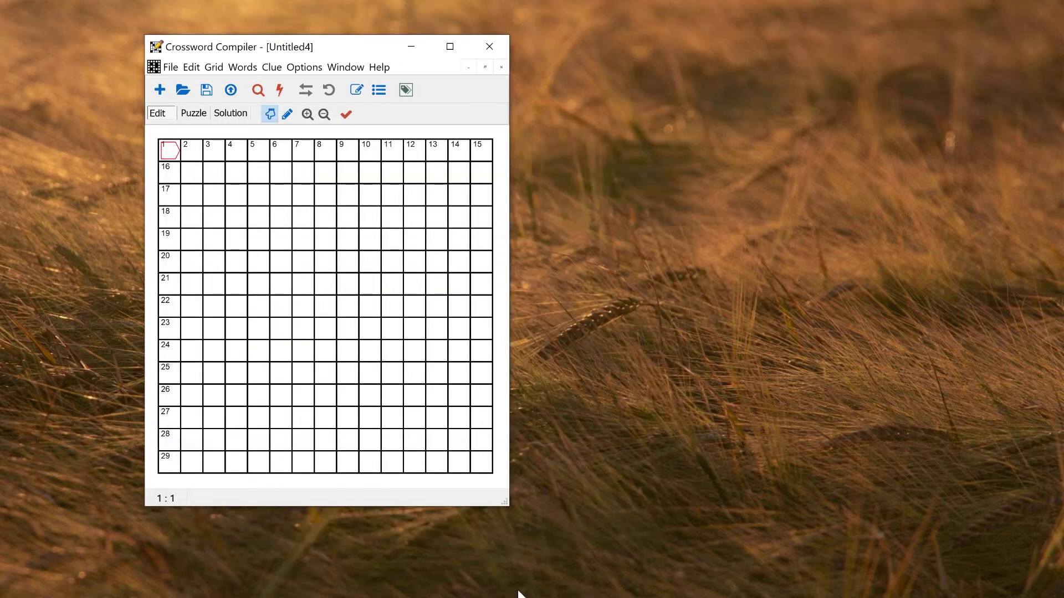
In list_of_chemical_elements.xlsx, select the Sym, Element and Origin of name columns
left_click(468, 587)
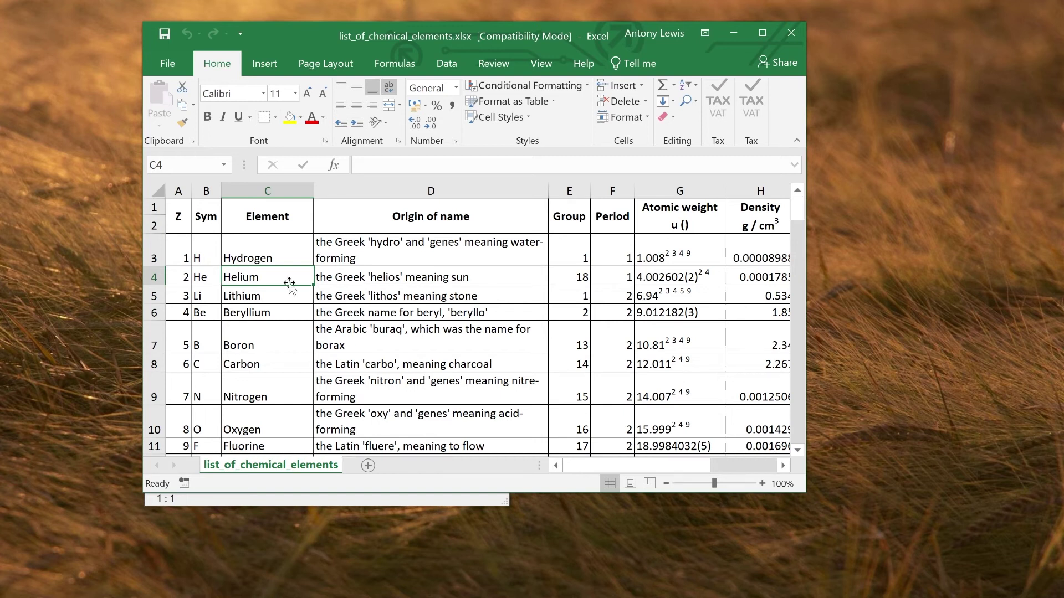
left_click(206, 190)
left_click_drag(206, 190, 250, 190)
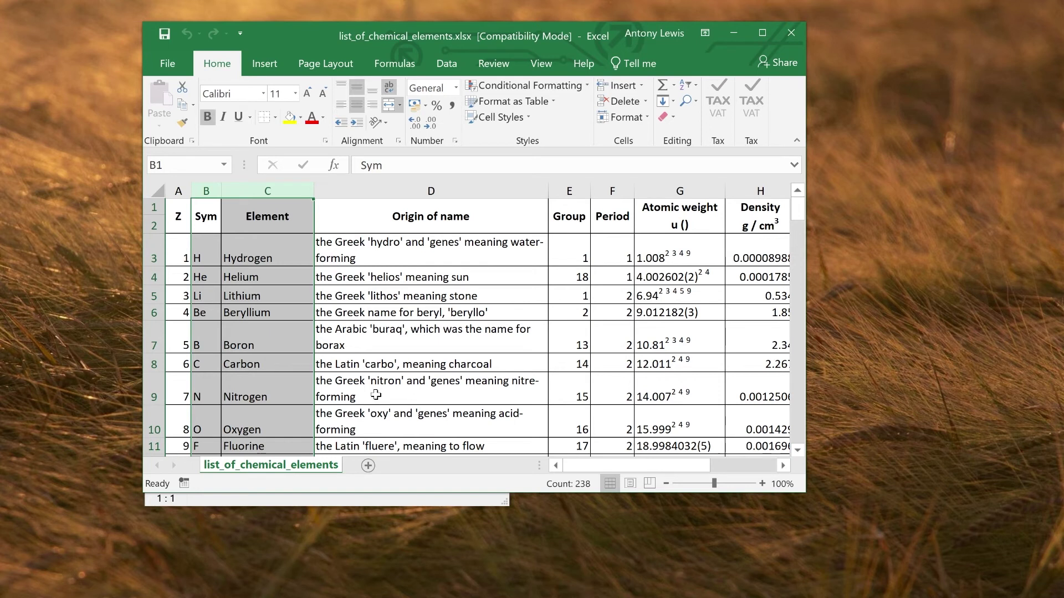
left_click(374, 192, "shift")
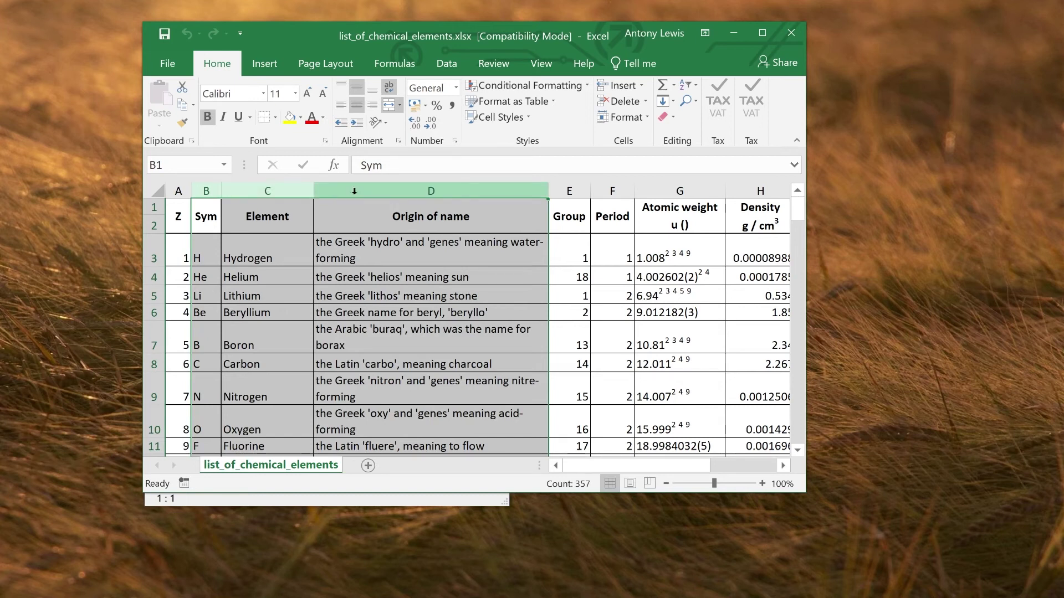
Copy the Sym, Element and Origin of name columns into a new blank workbook, Book3
key("ctrl+c")
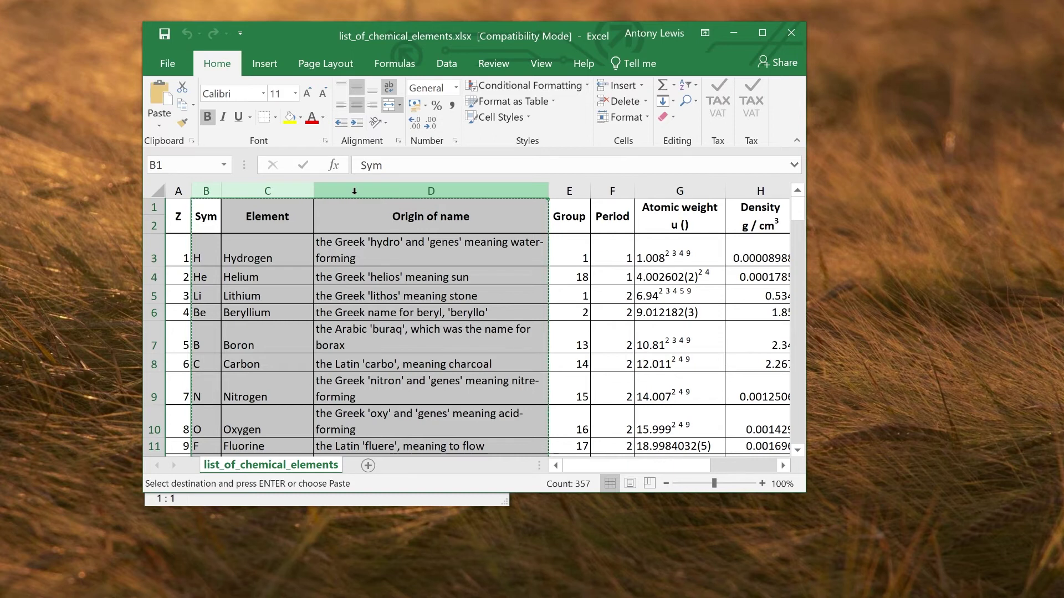
left_click(172, 69)
left_click(169, 120)
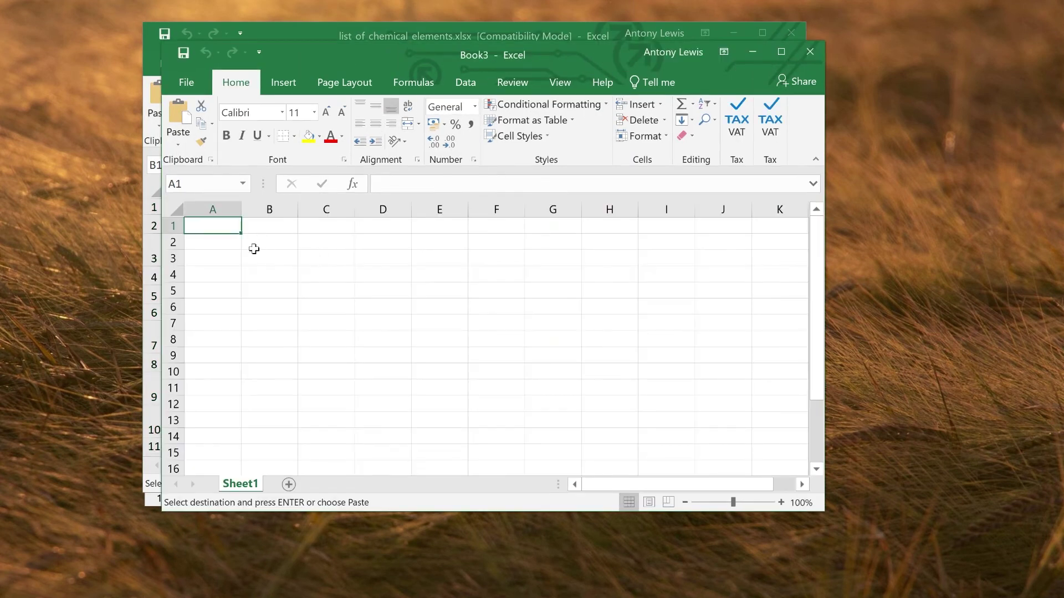
key("ctrl+v")
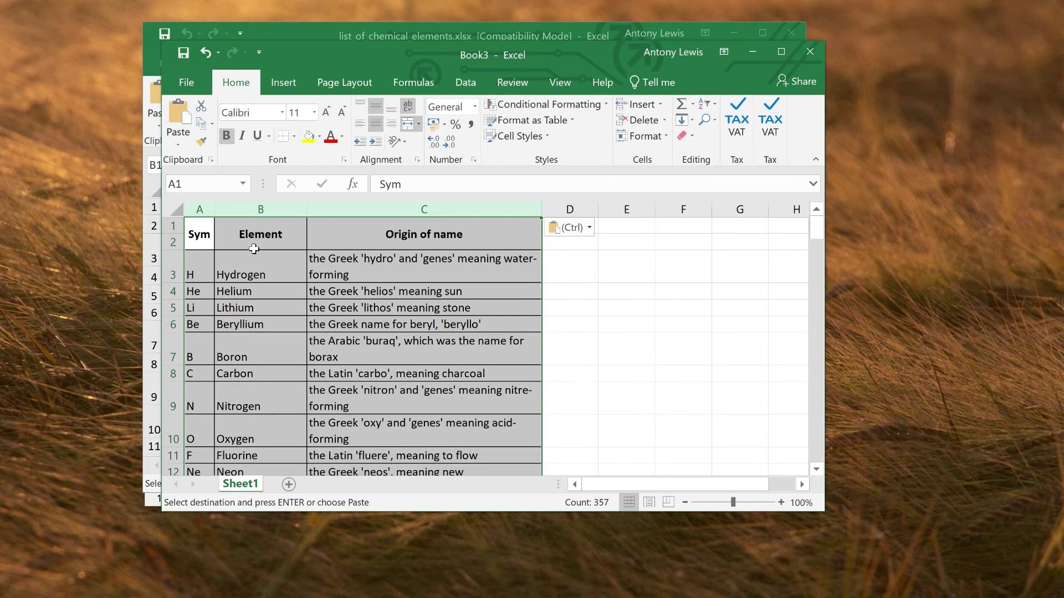
left_click(262, 309)
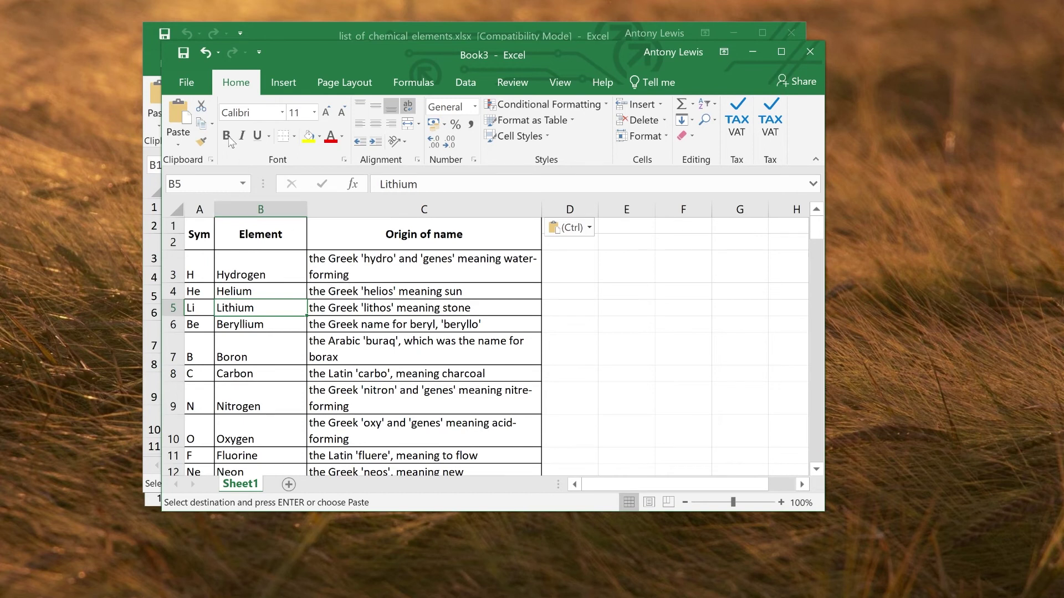
Save the new workbook as ChemicalElements.csv on RamDisk (Z:), then close that window
left_click(189, 84)
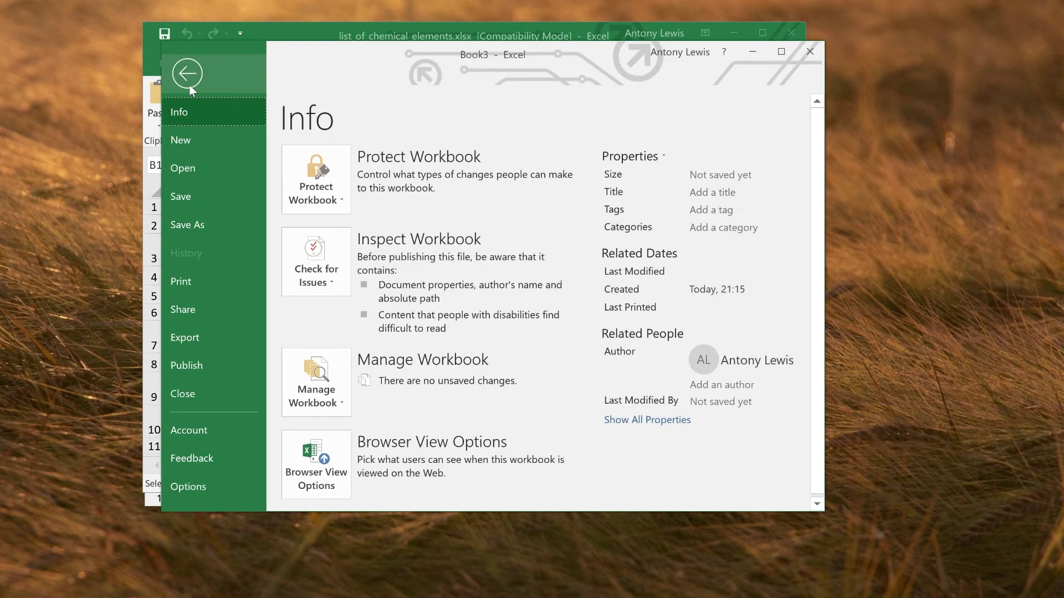
left_click(209, 336)
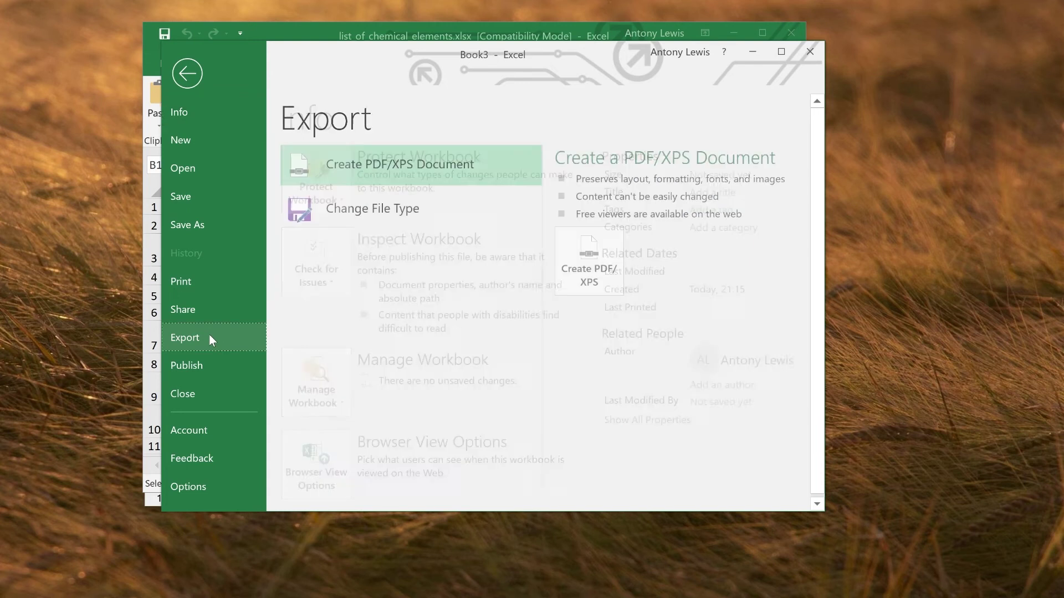
left_click(388, 223)
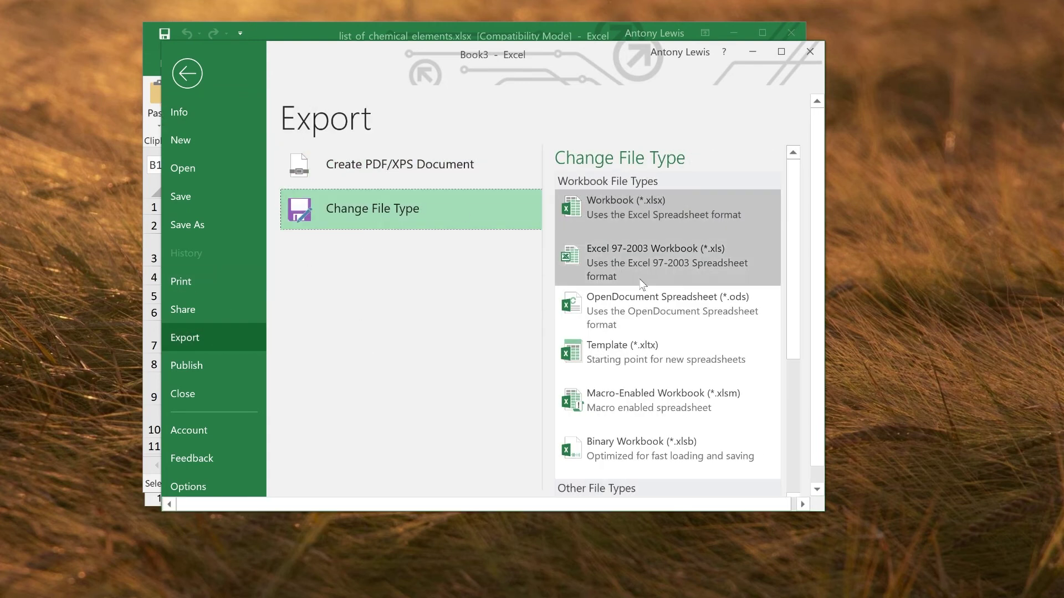
left_click_drag(794, 266, 787, 358)
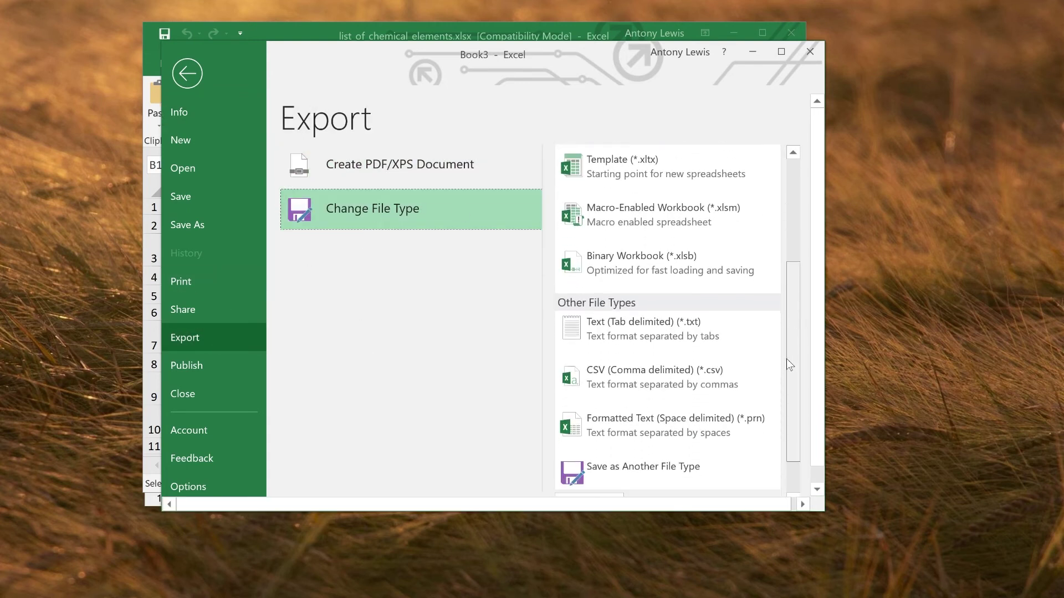
double_click(647, 387)
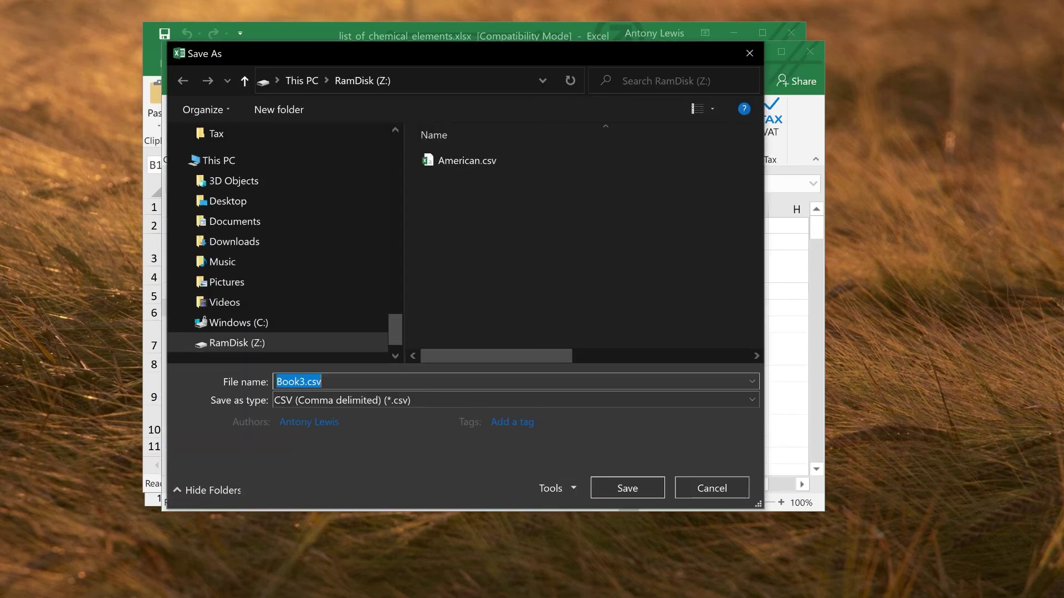
key("End")
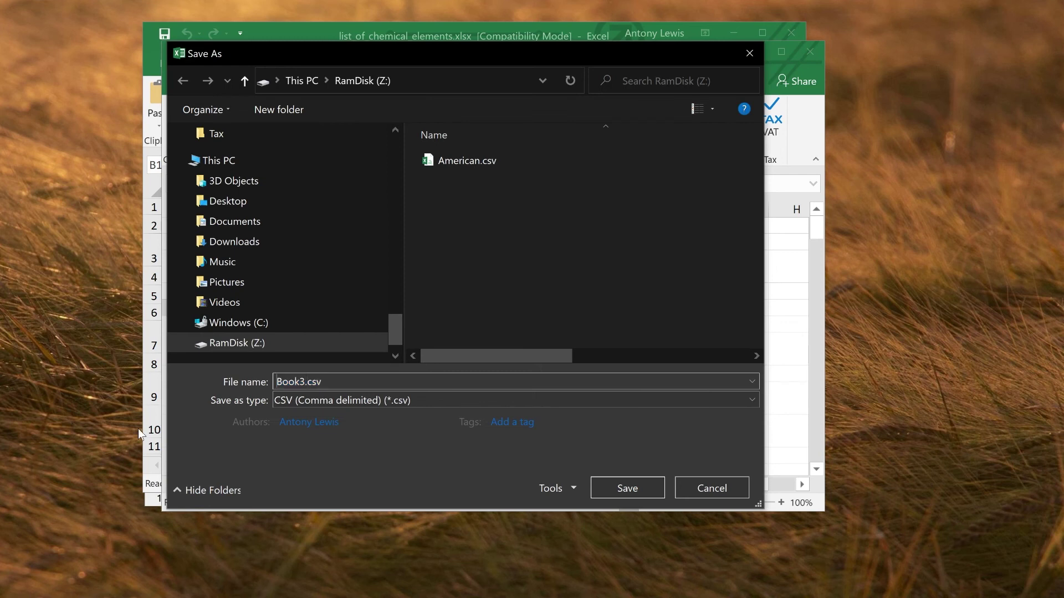
type("ChemicalElements")
left_click(610, 488)
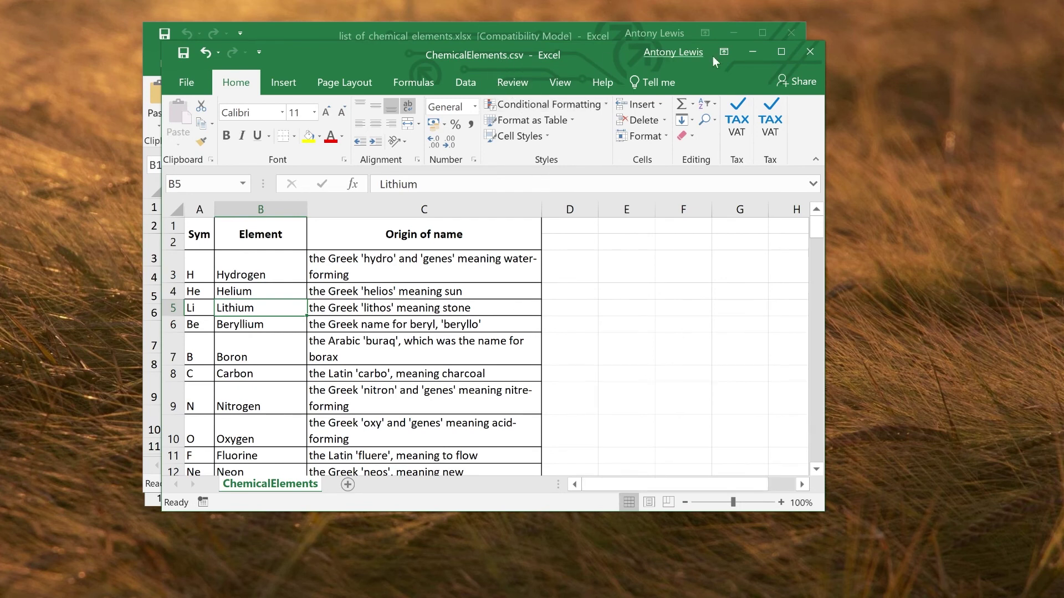
left_click(810, 52)
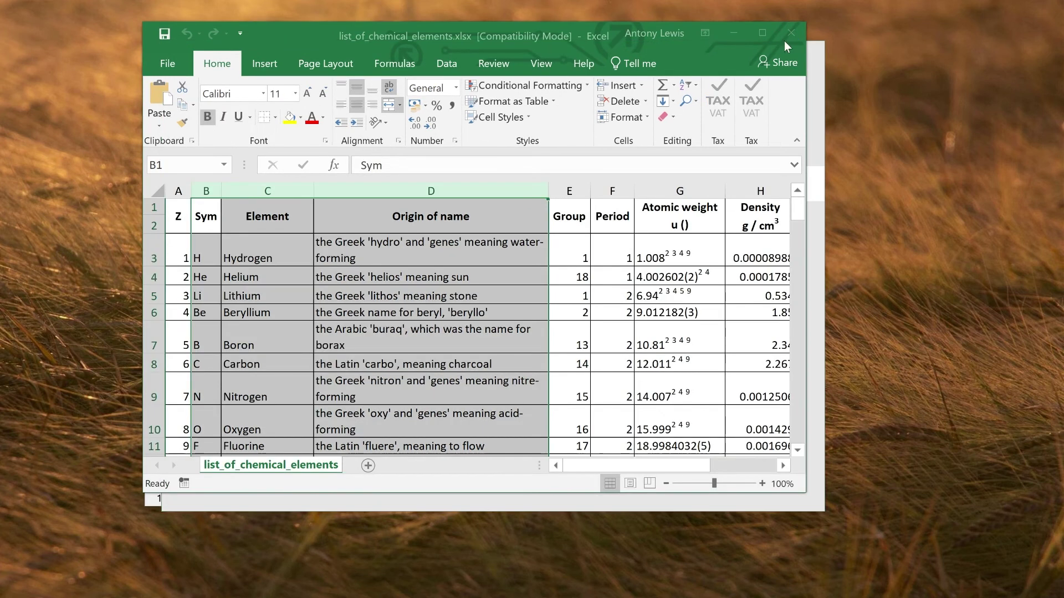
Minimize Excel and open Crossword Compiler's clue database manager
left_click(734, 32)
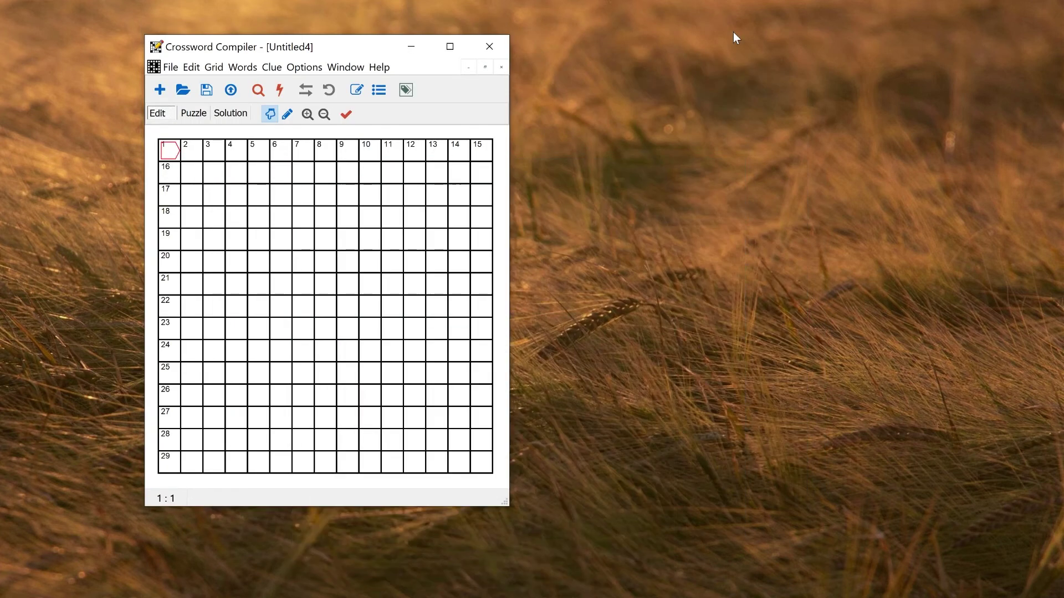
left_click(272, 67)
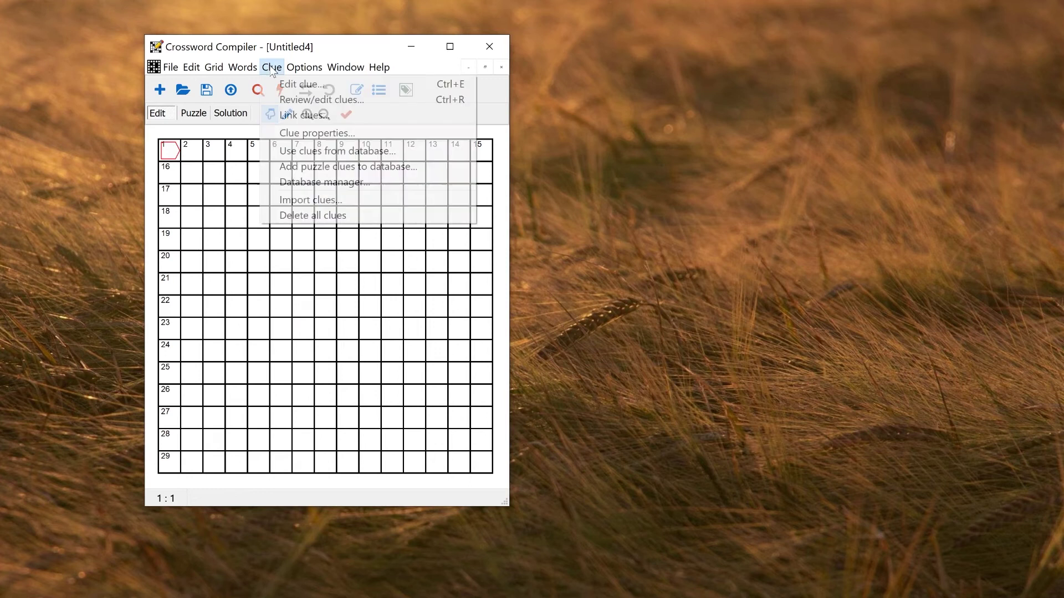
left_click(288, 183)
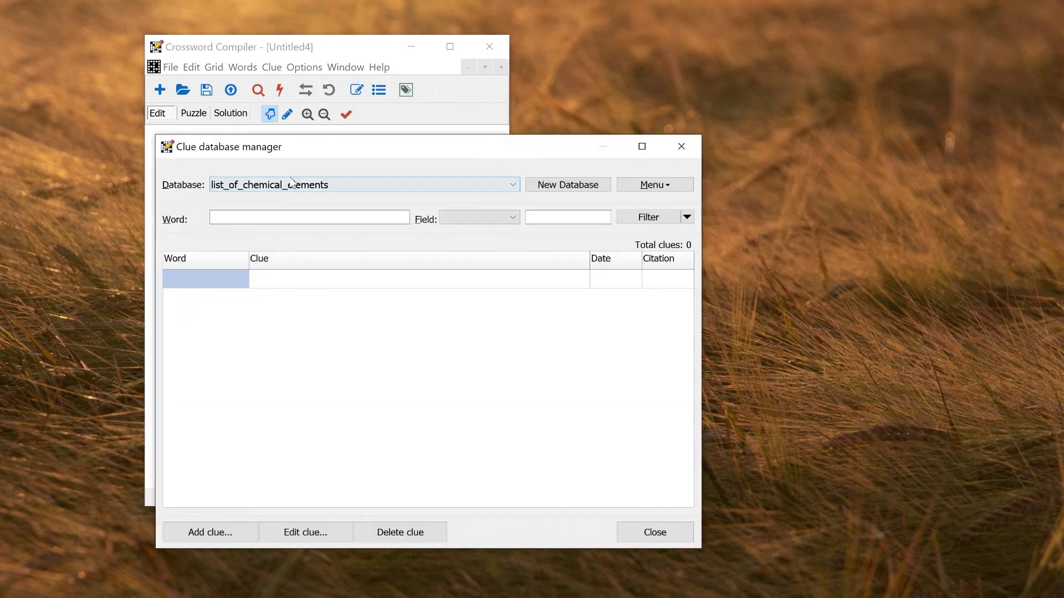
Choose Open/Convert and pick ChemicalElements.csv to convert into a clue database
left_click(656, 186)
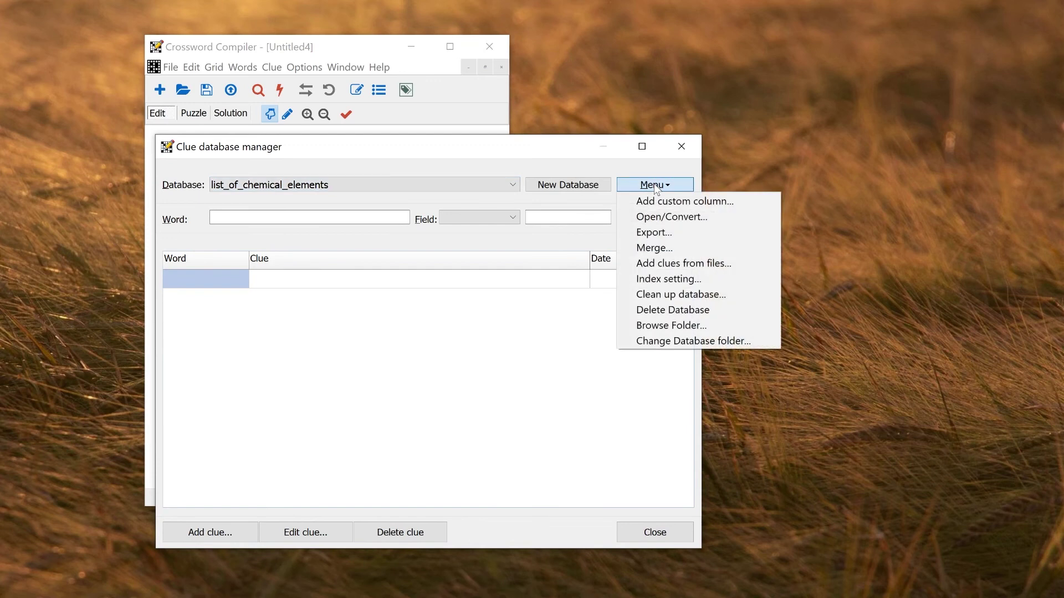
left_click(656, 216)
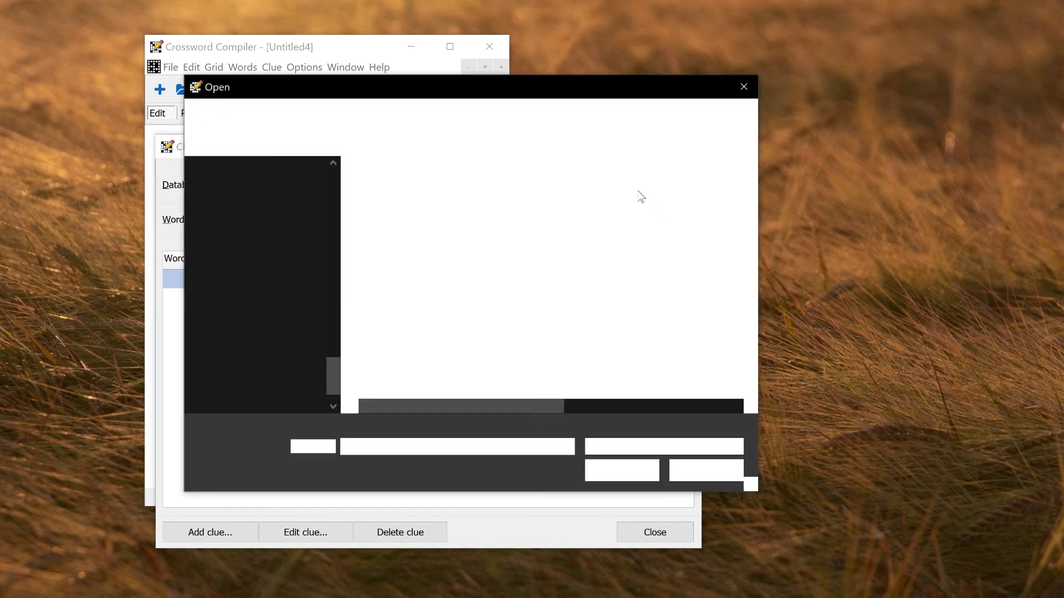
left_click(451, 211)
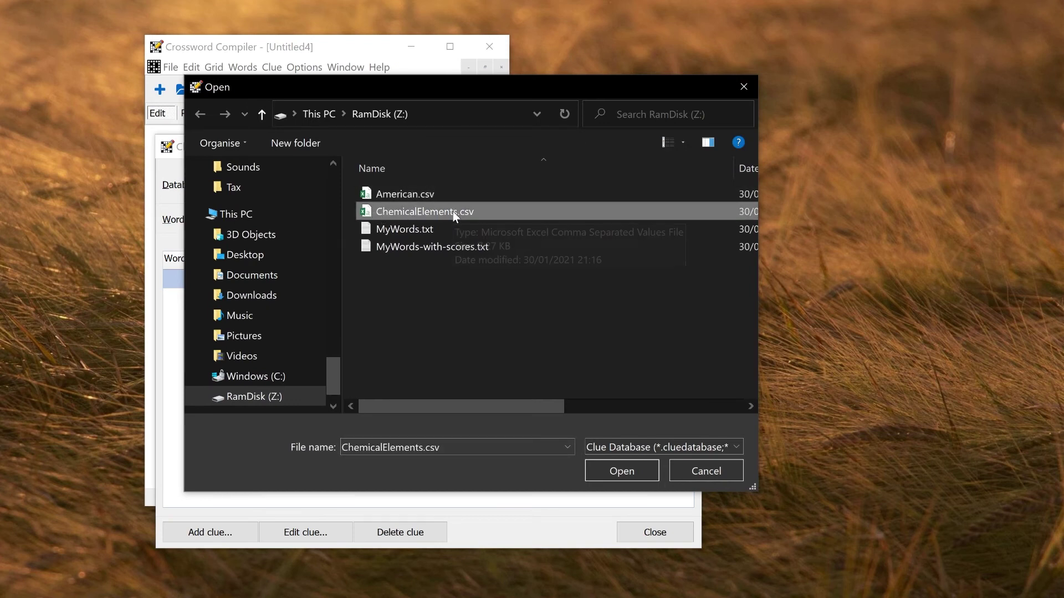
left_click(626, 471)
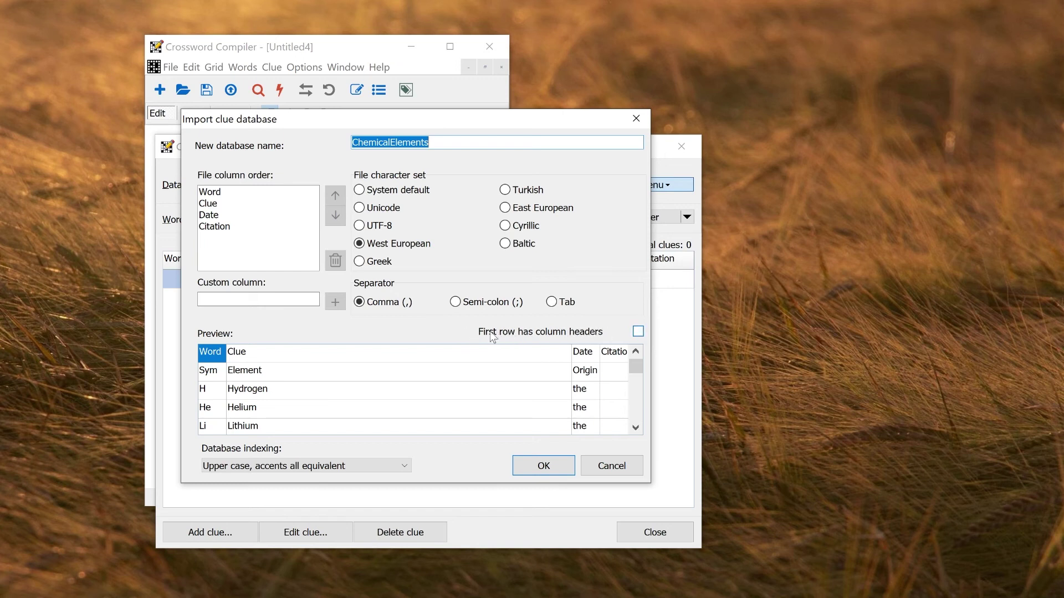
Treat ChemicalElements.csv's first row as column headers
left_click(638, 331)
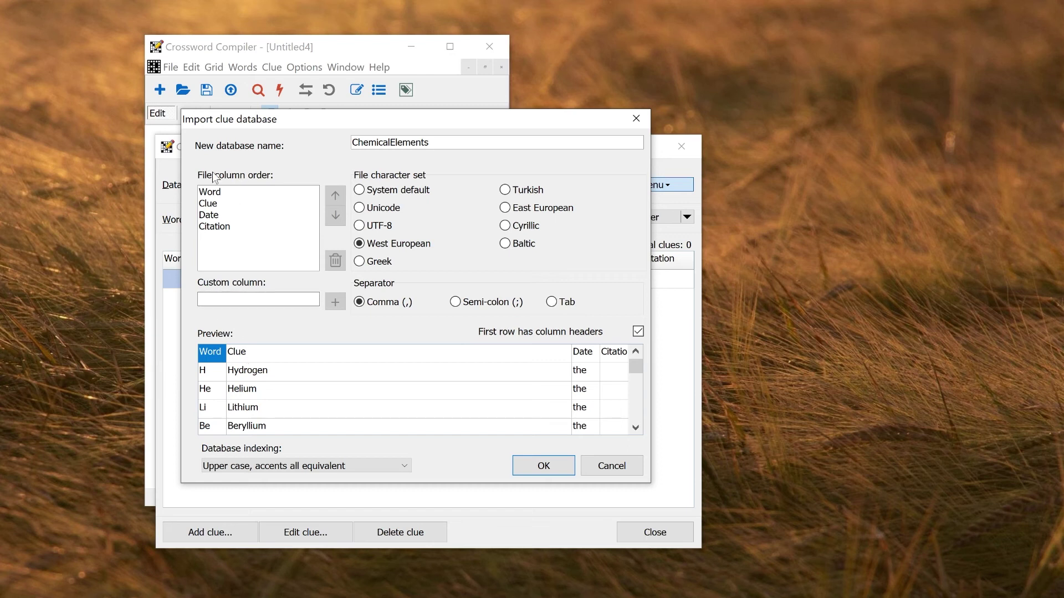
Move Clue ahead of Word, drop the Date column, and import with default indexing
left_click(223, 205)
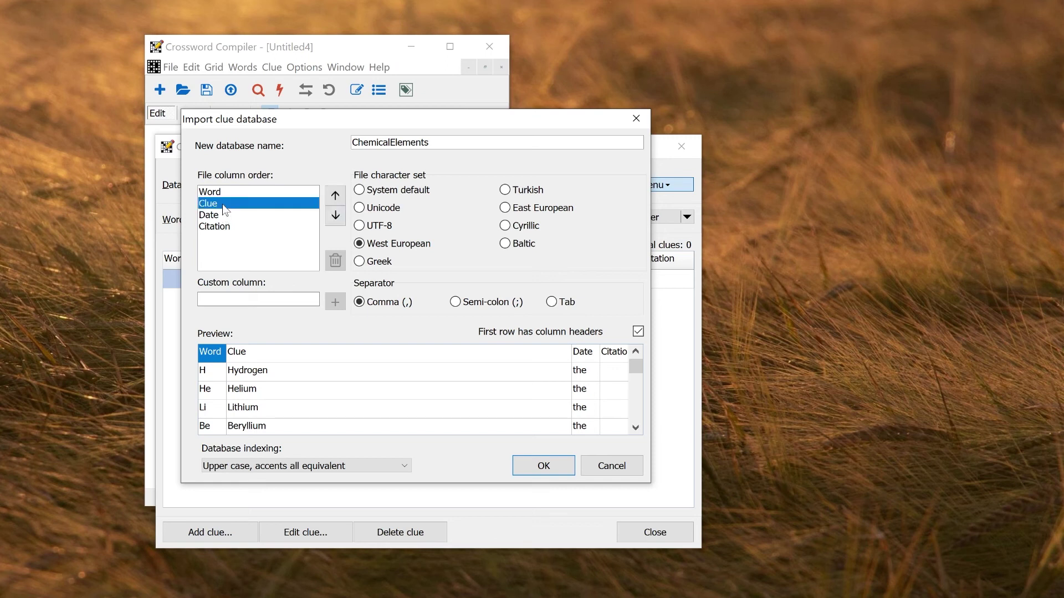
left_click(334, 195)
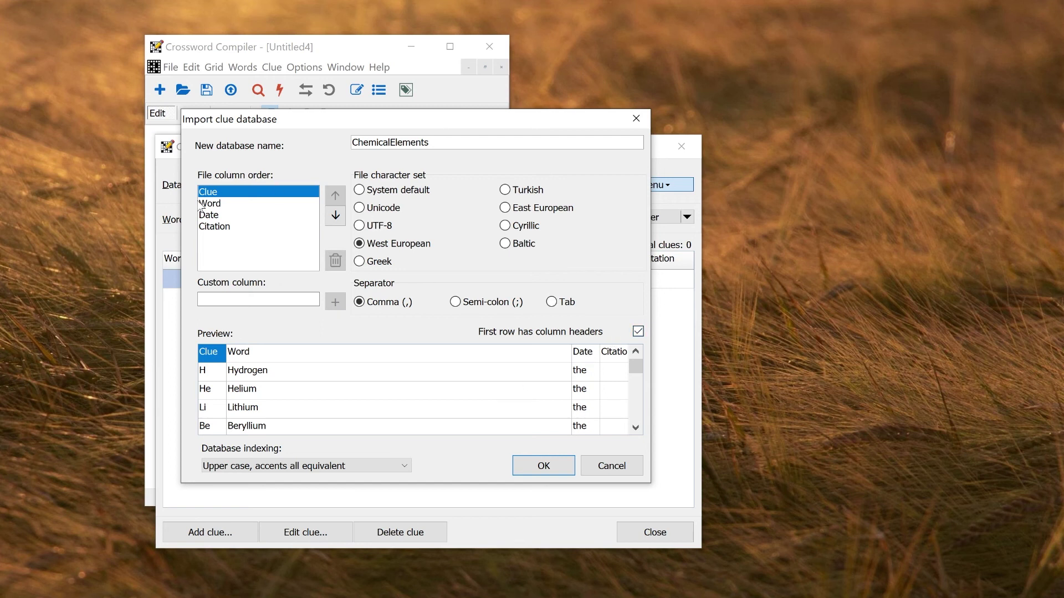
left_click(224, 216)
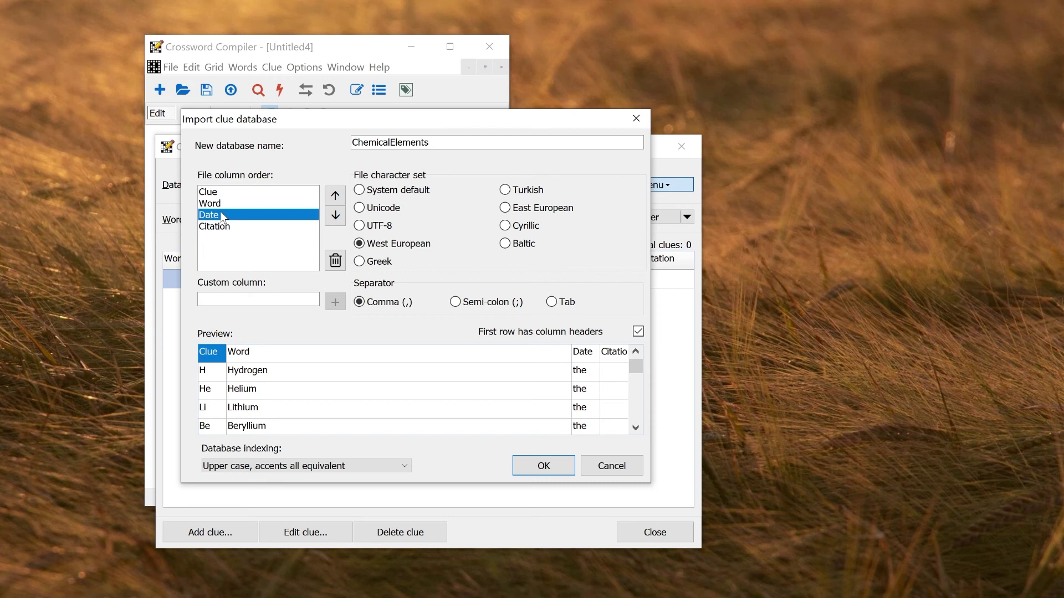
left_click(336, 262)
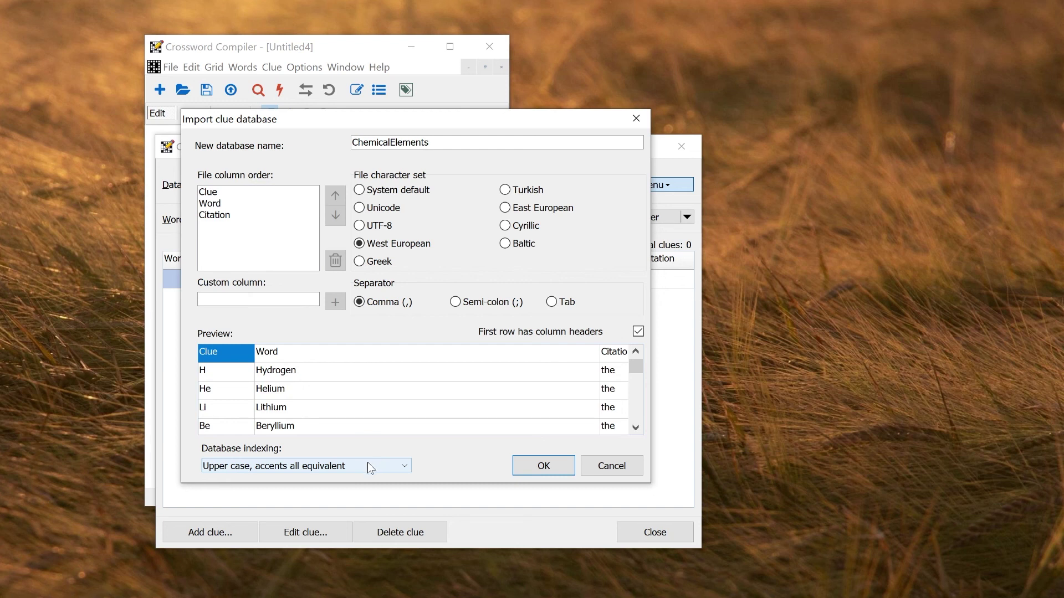
left_click(312, 468)
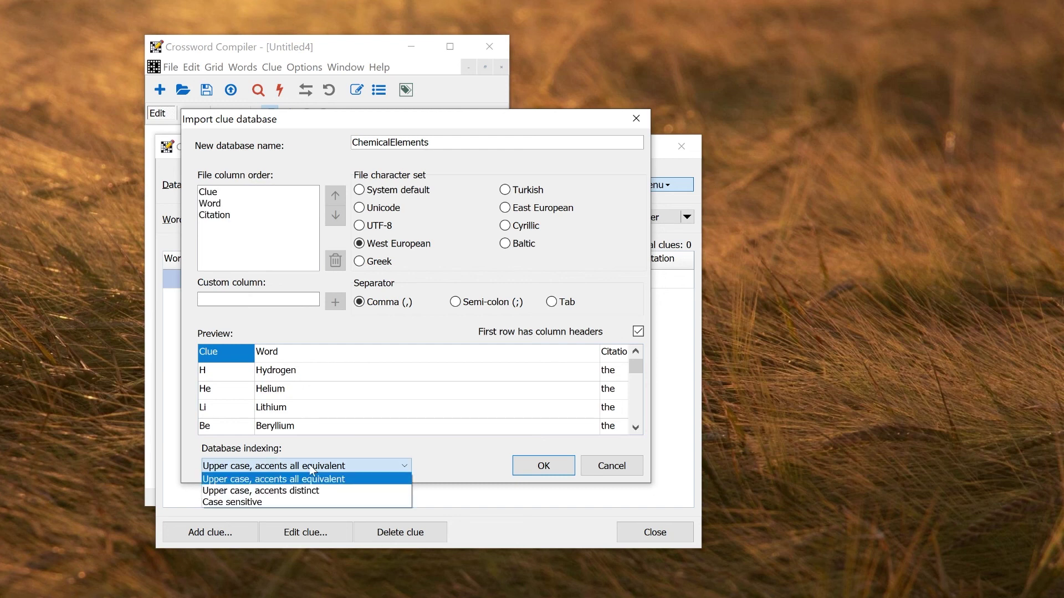
left_click(437, 458)
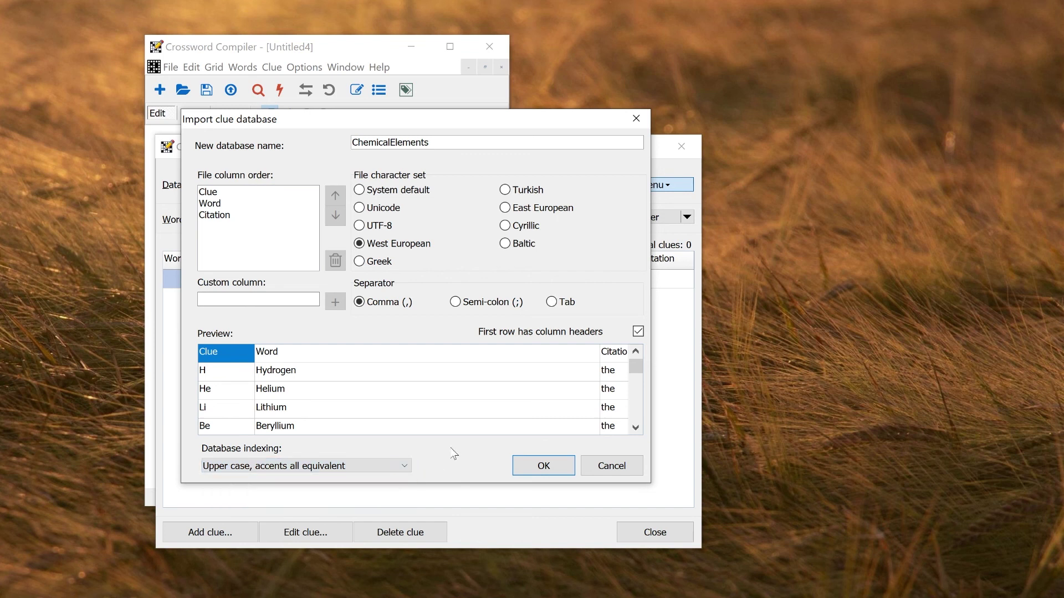
left_click(543, 465)
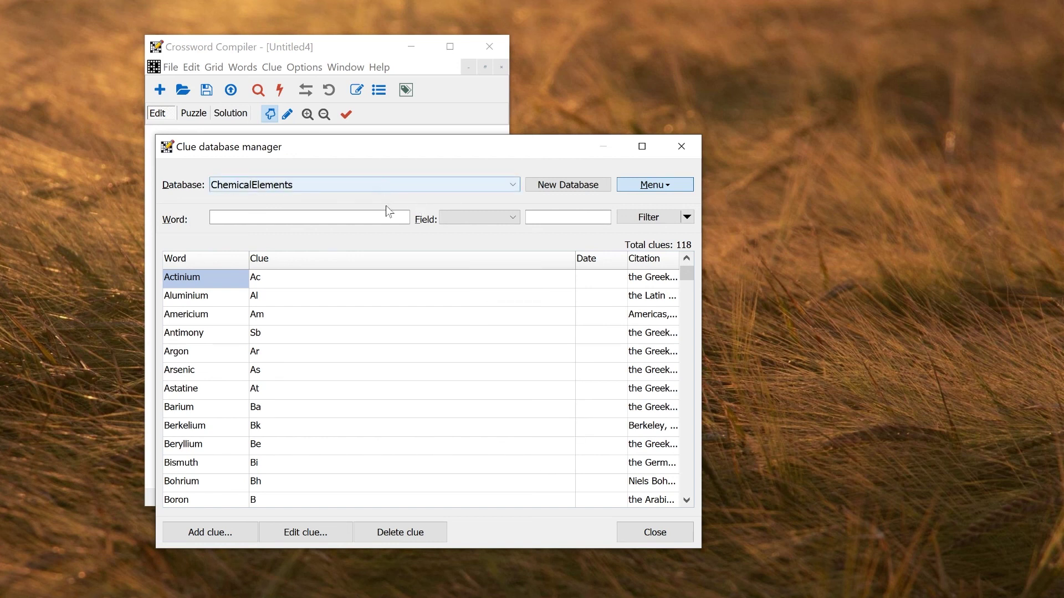
Widen the Citation column to read element name origins, then close the database manager
left_click_drag(577, 258, 433, 258)
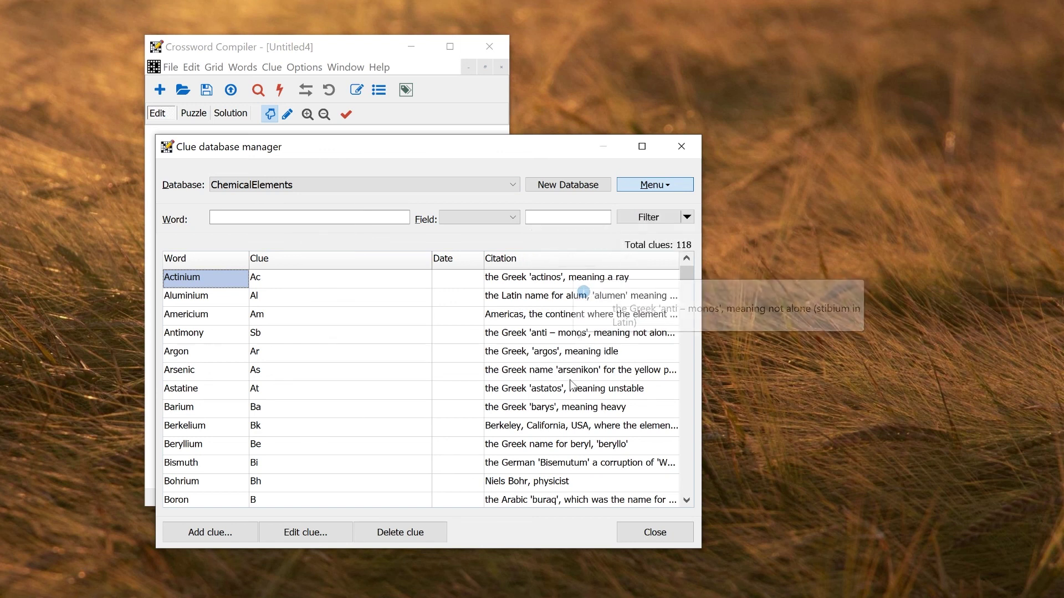
left_click(660, 531)
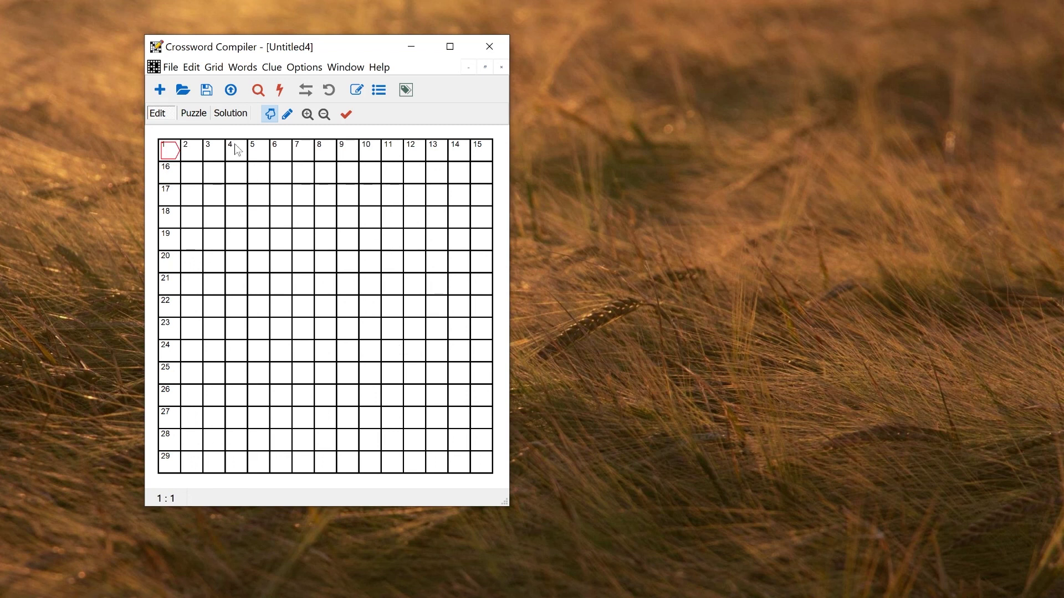
Build a 15 x 15 freeform vocabulary puzzle using words and clues from the ChemicalElements database
left_click(161, 92)
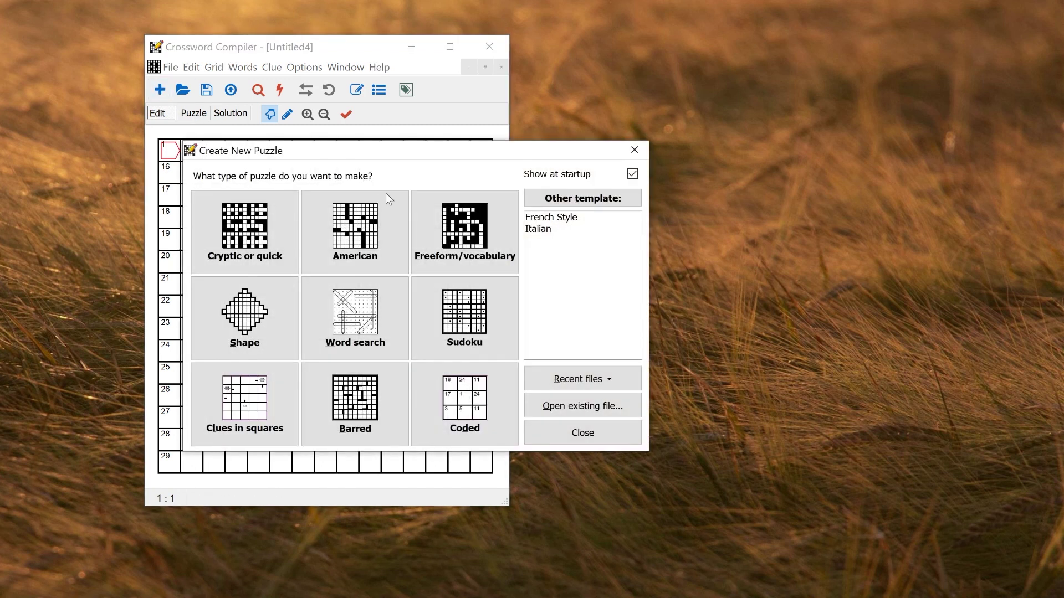
left_click(452, 233)
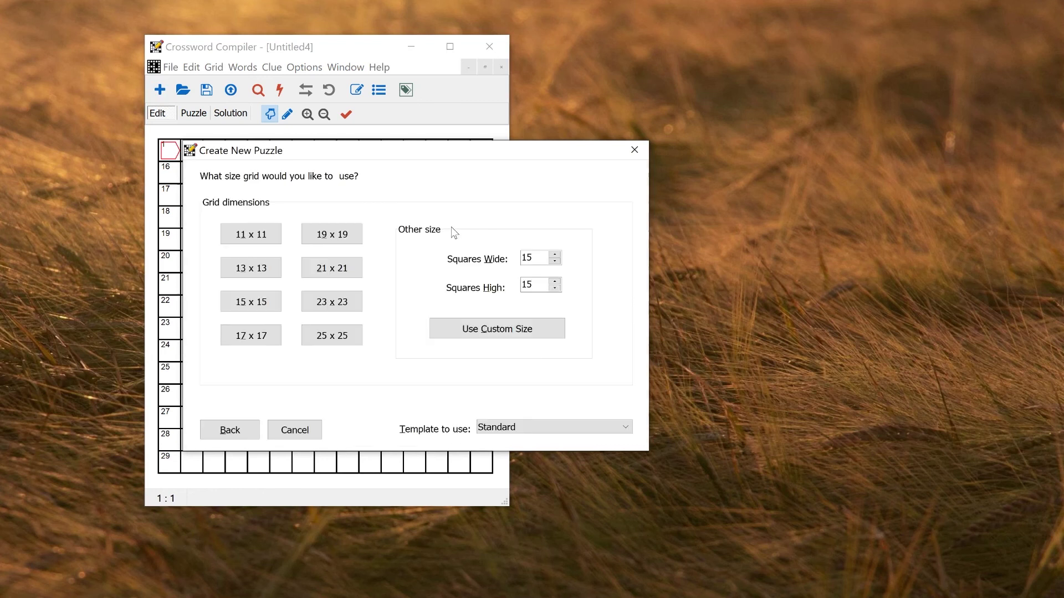
left_click(254, 302)
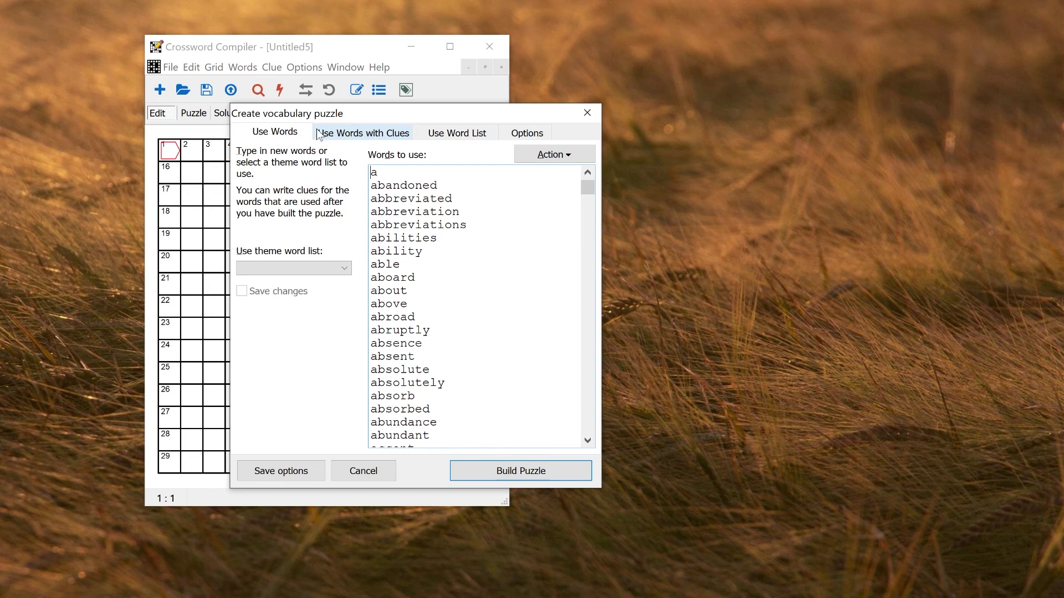
left_click(341, 134)
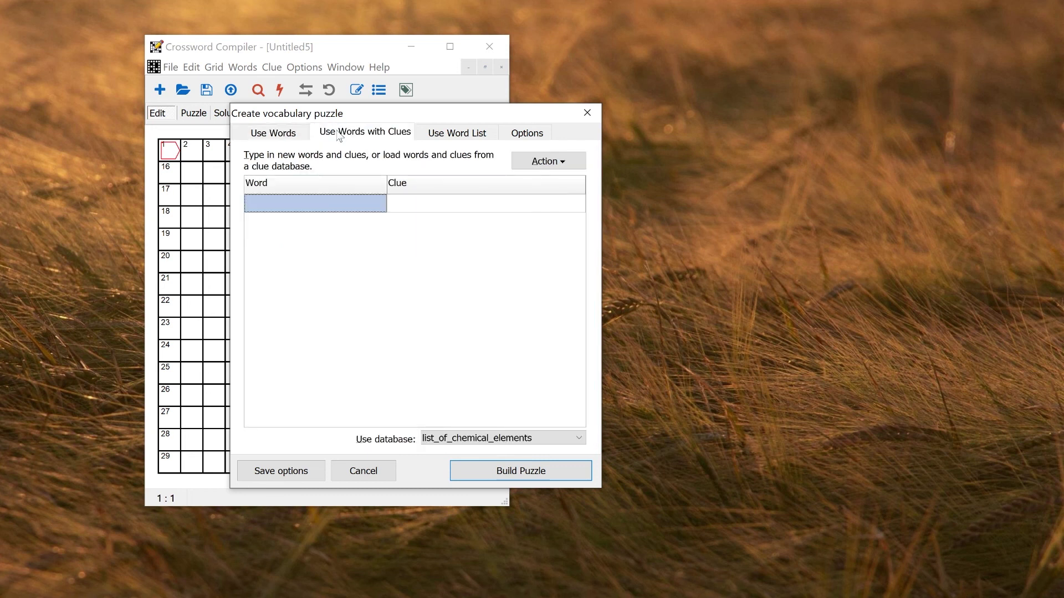
left_click(460, 438)
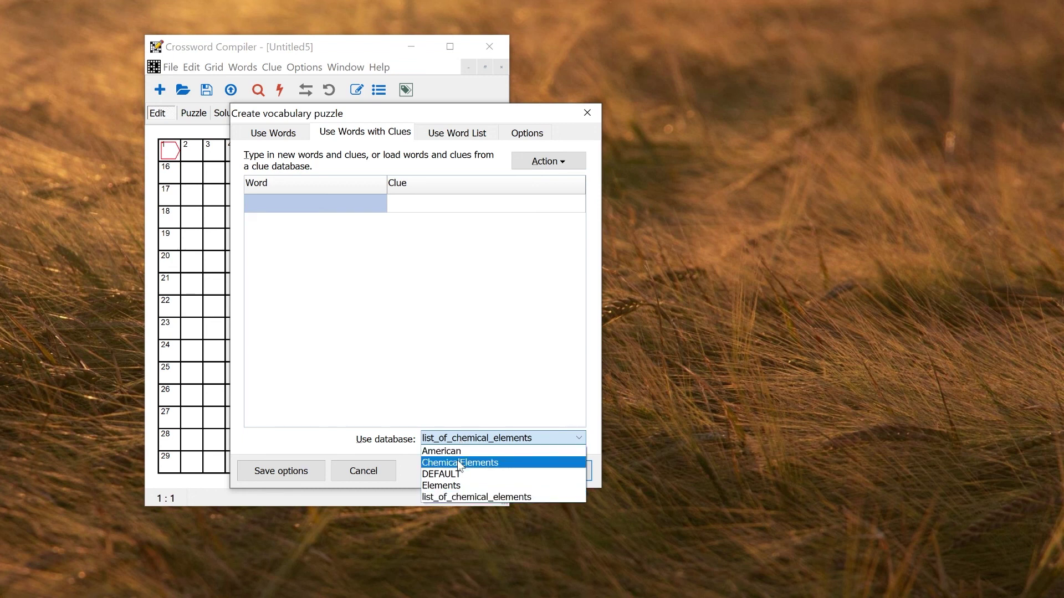
left_click(459, 464)
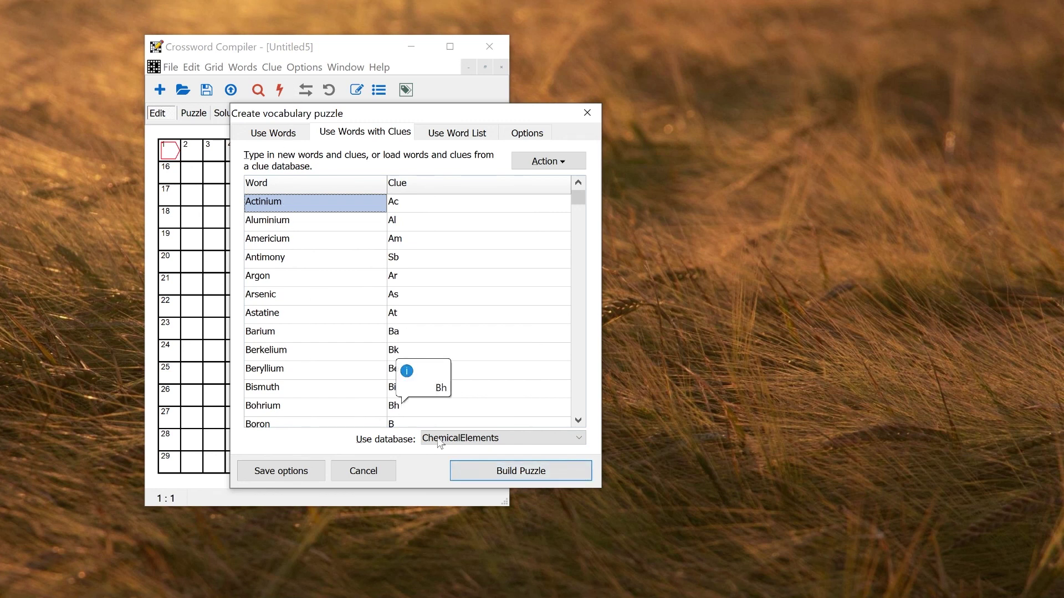
left_click(502, 479)
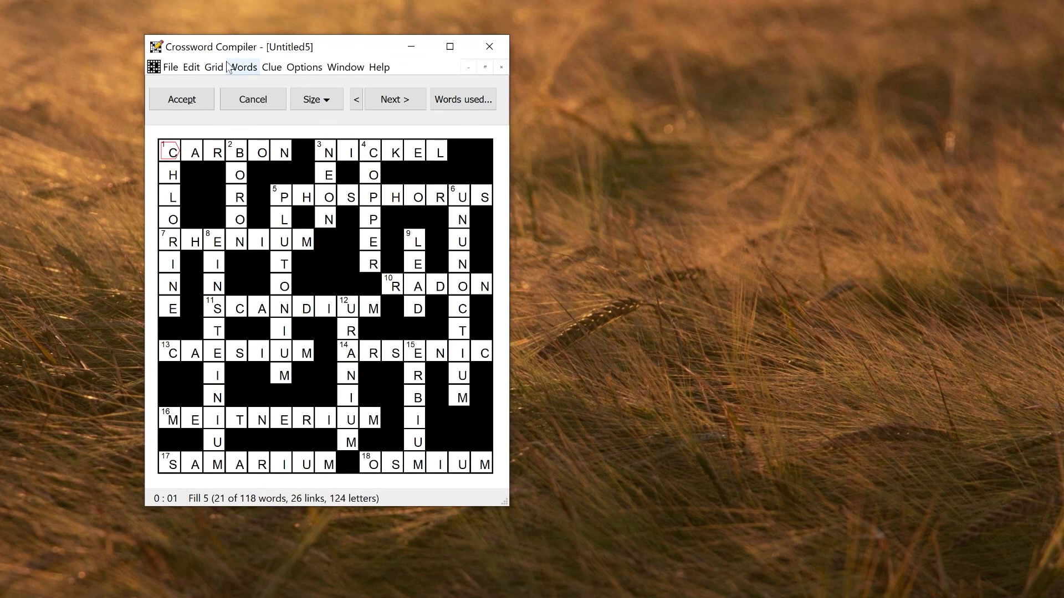
Accept the generated fill and review the clue list, confirming symbol clues like C and Ni
left_click(188, 106)
left_click(271, 68)
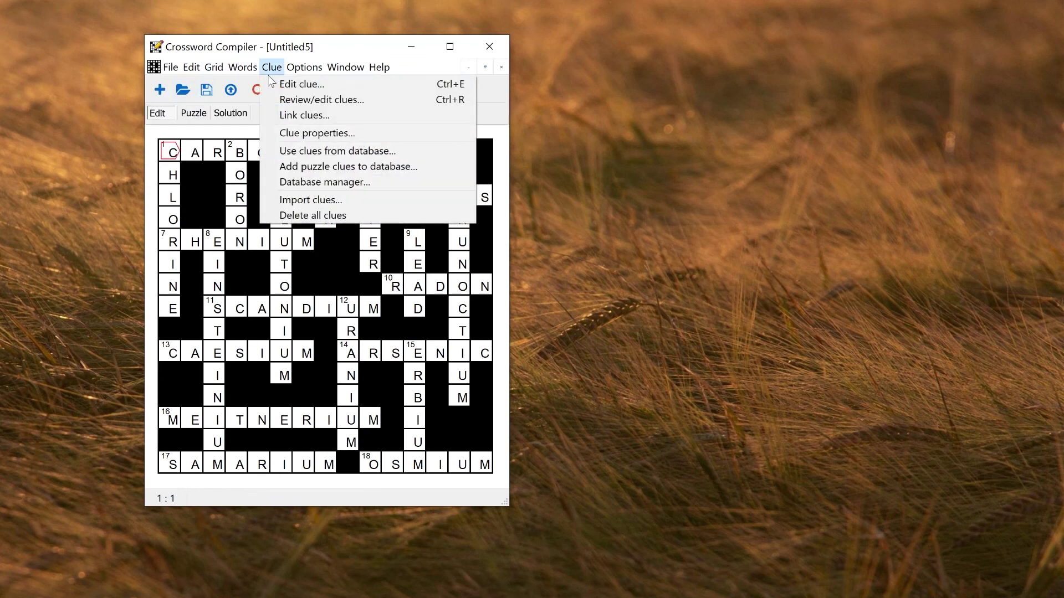
left_click(313, 99)
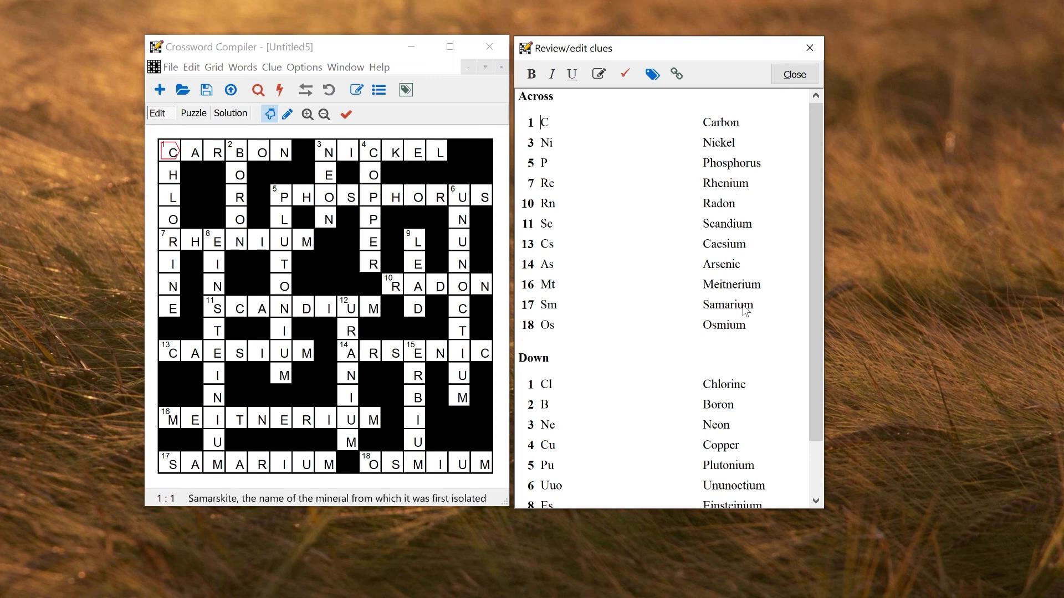
left_click(806, 76)
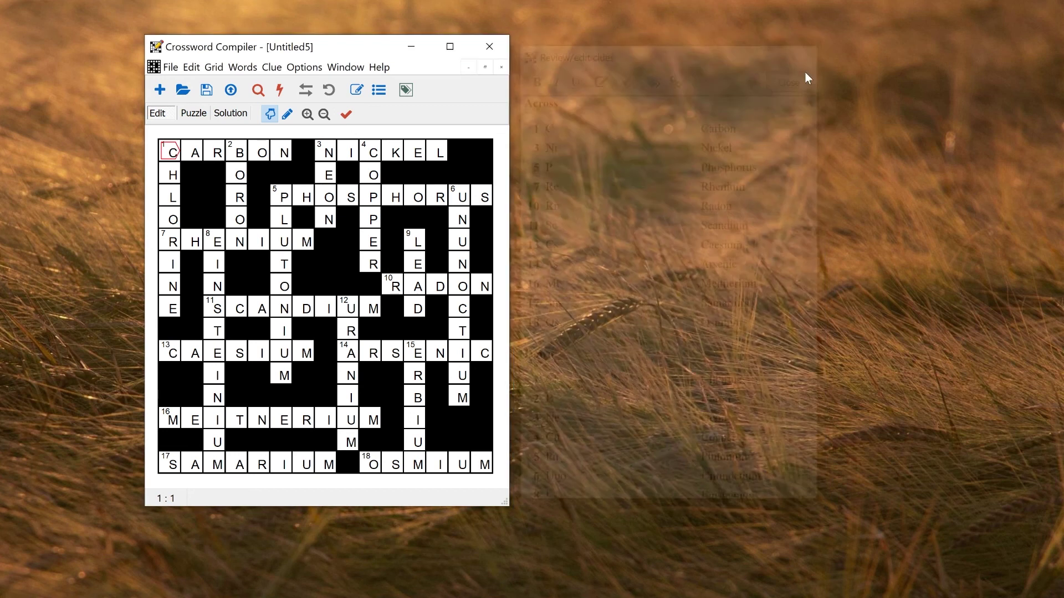